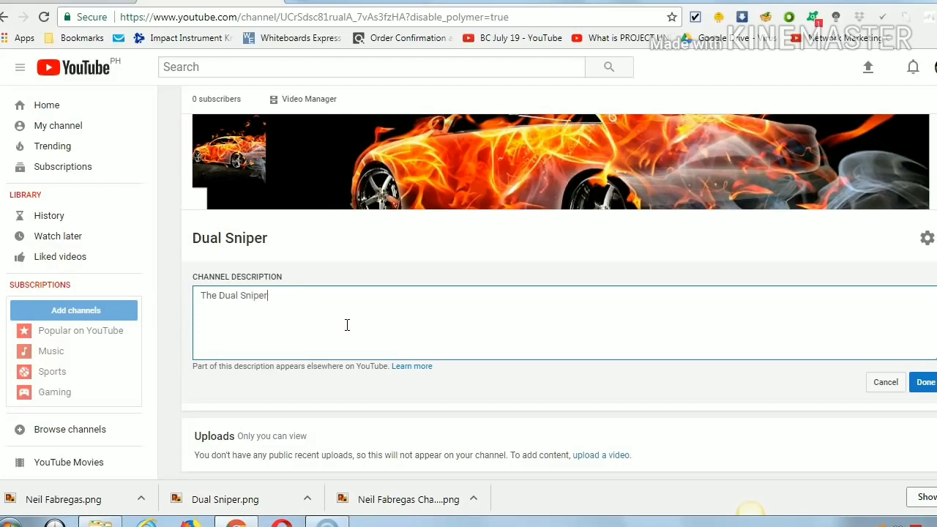
# Save 'The Dual Sniper' as the channel description.
pyautogui.click(927, 383)
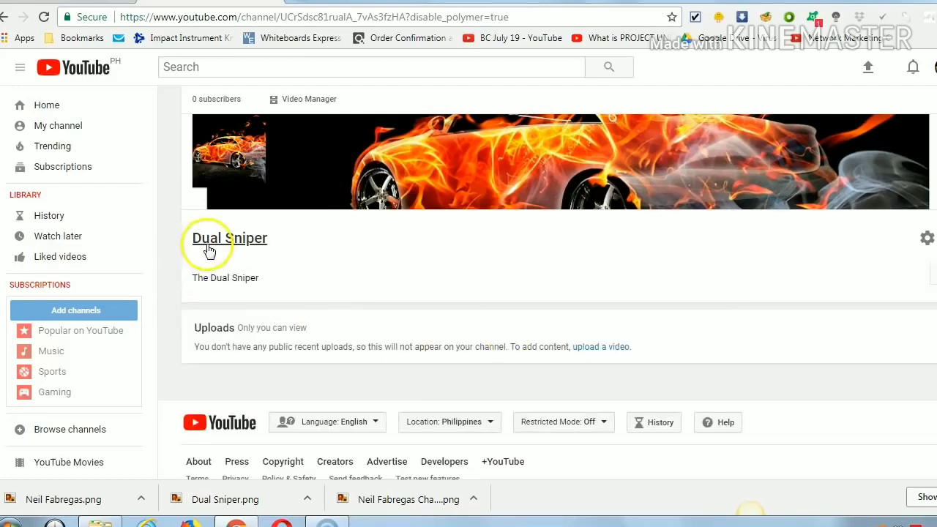
pyautogui.scroll(-1, 218, 282)
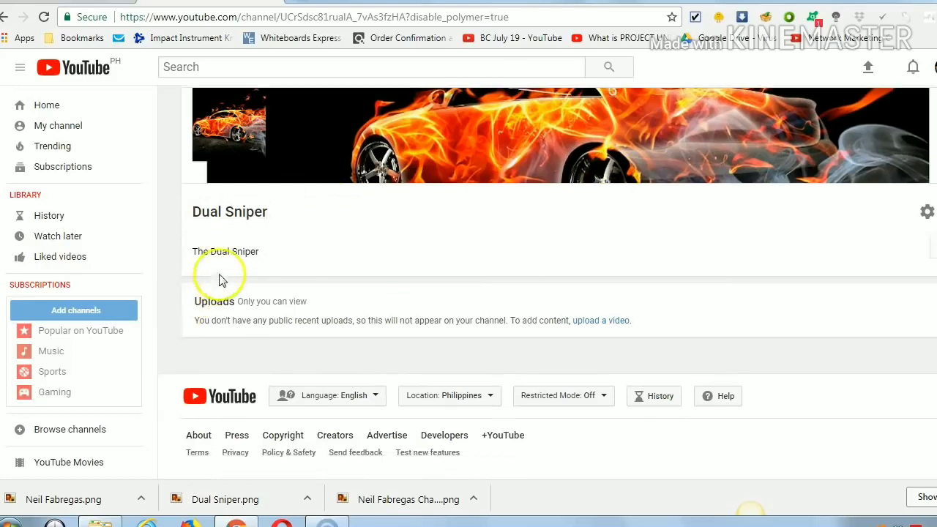
pyautogui.scroll(1, 410, 301)
pyautogui.scroll(-1, 411, 302)
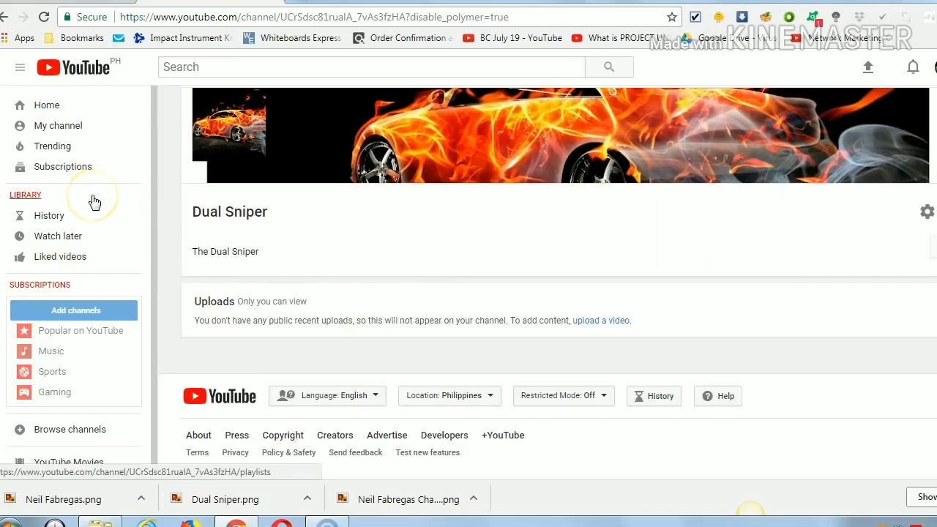
pyautogui.scroll(-1, 134, 418)
pyautogui.moveTo(100, 386)
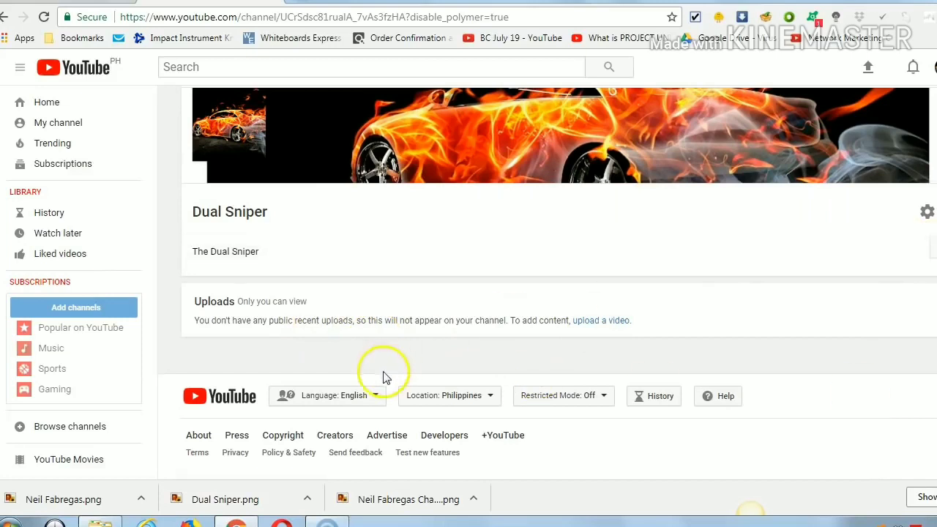
pyautogui.scroll(1, 386, 377)
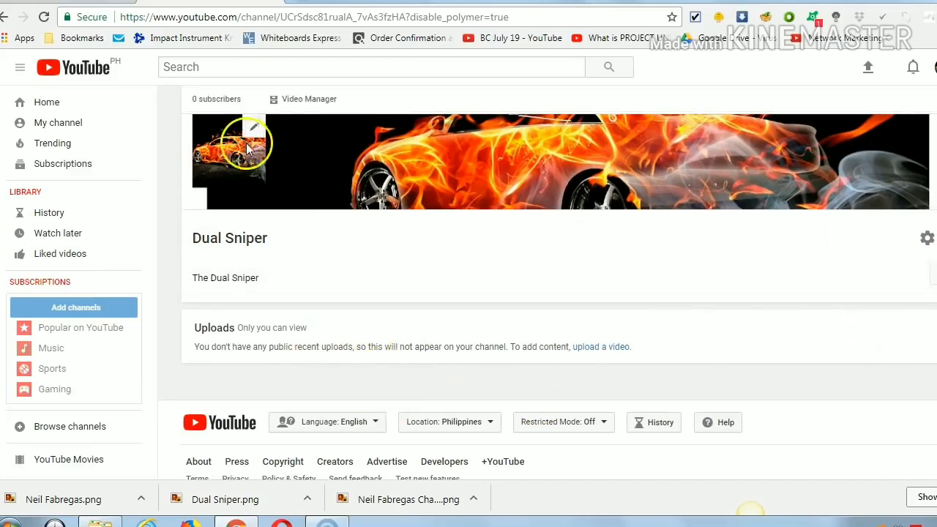
pyautogui.click(309, 105)
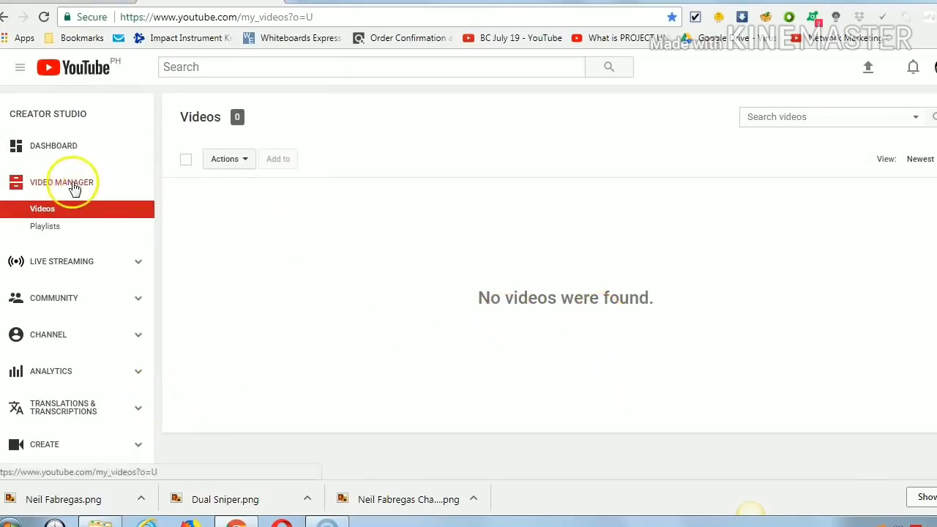
# Check that the Playlists page is empty, then view the Community comments page with no comments.
pyautogui.click(40, 228)
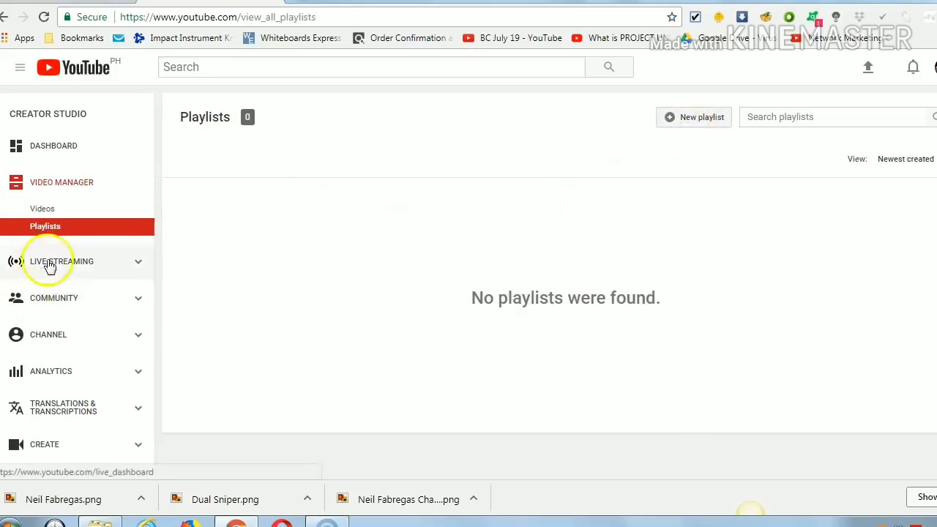
pyautogui.scroll(-3, 63, 320)
pyautogui.scroll(1, 63, 324)
pyautogui.scroll(3, 63, 325)
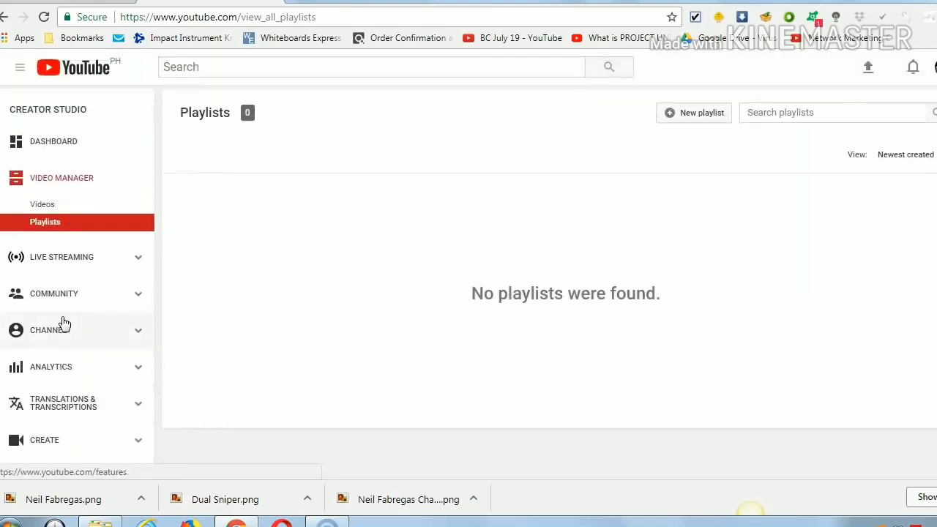
pyautogui.scroll(-1, 46, 308)
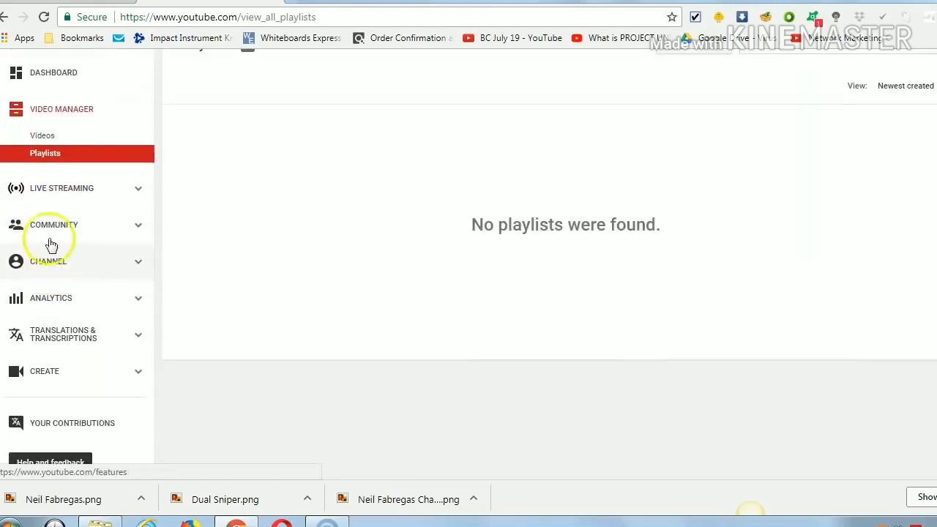
pyautogui.click(49, 230)
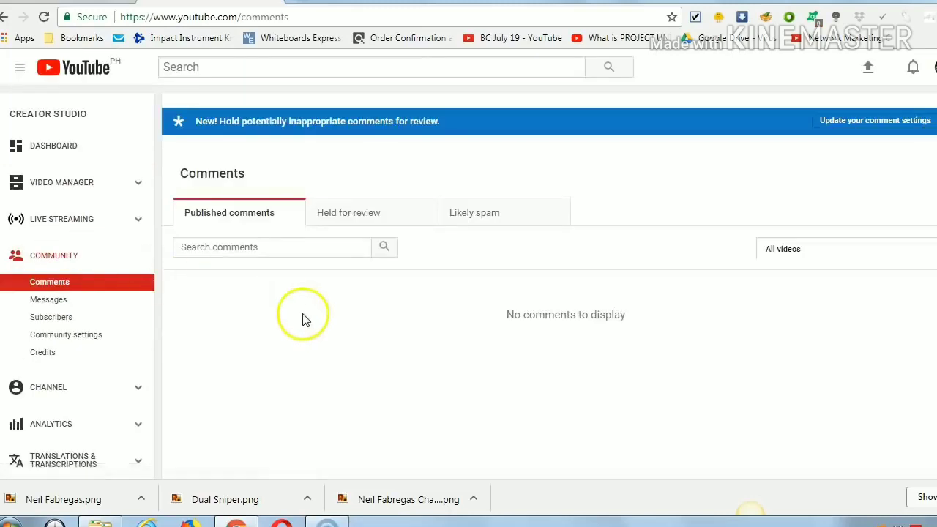
pyautogui.scroll(-1, 308, 326)
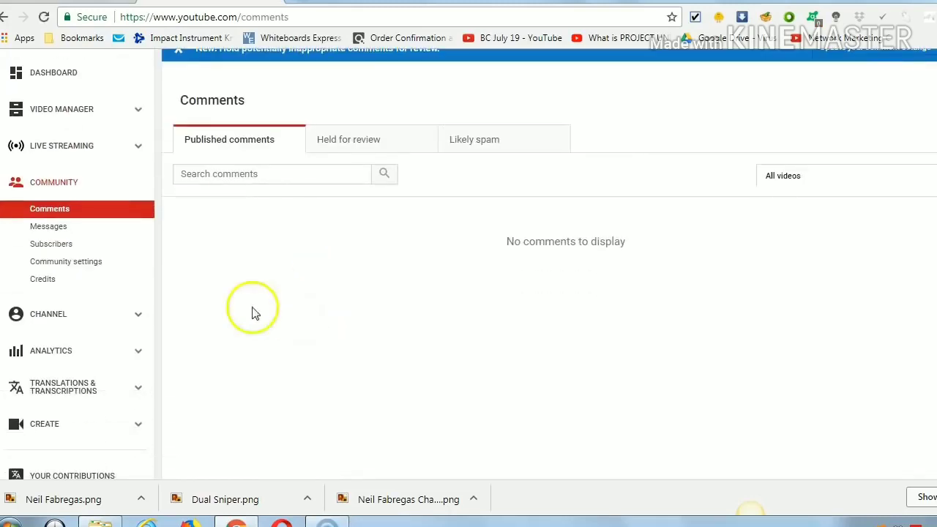
# Review the Status and Features cards, then begin phone verification of the account.
pyautogui.click(45, 322)
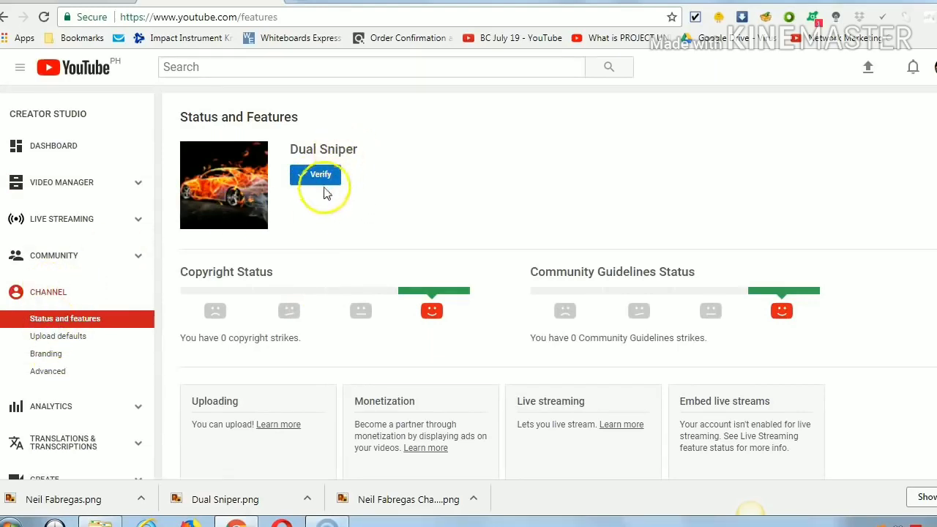
pyautogui.scroll(-1, 342, 235)
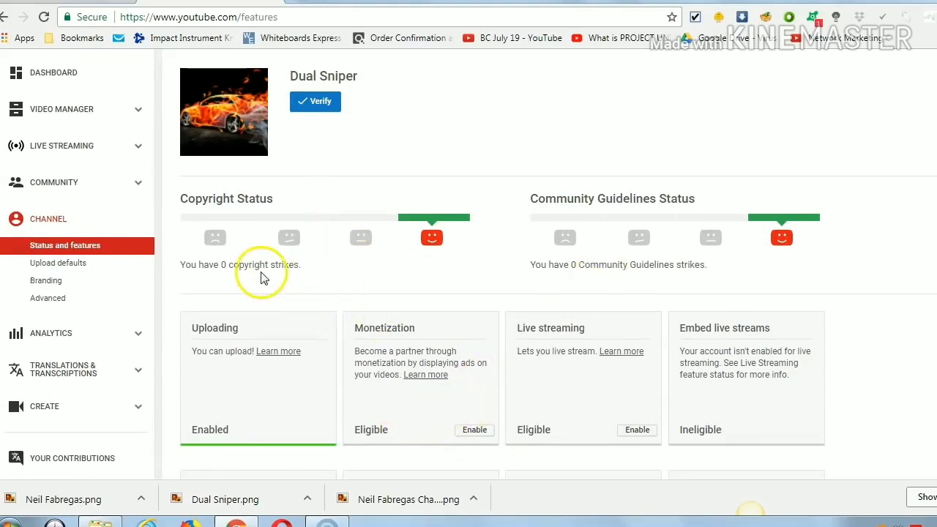
pyautogui.scroll(-2, 271, 278)
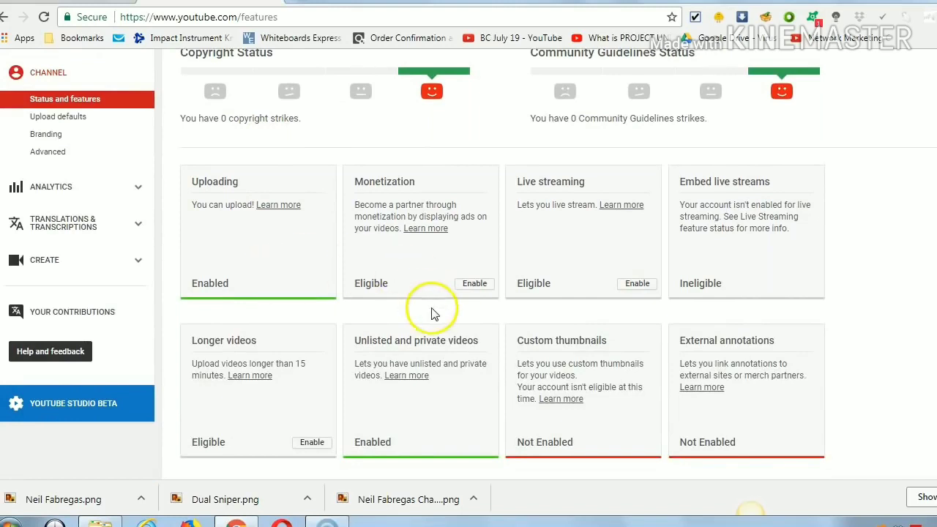
pyautogui.scroll(-1, 440, 313)
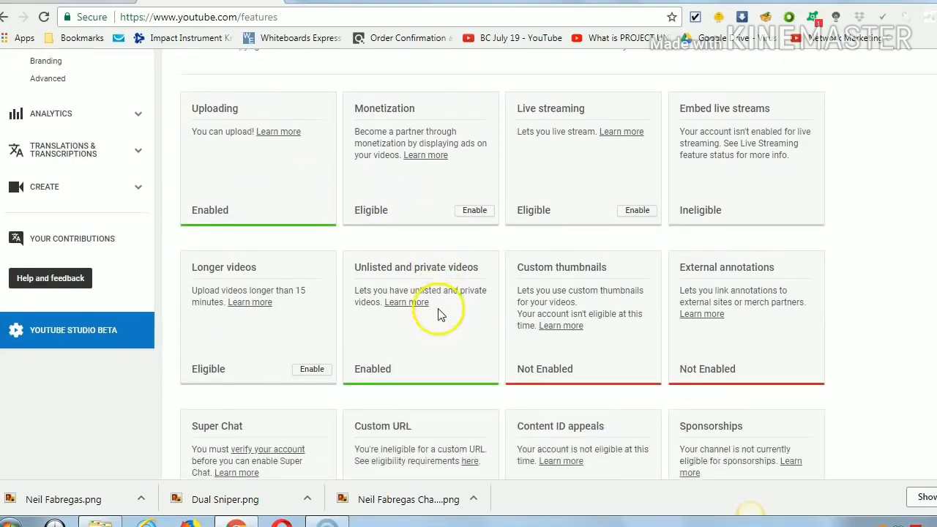
pyautogui.scroll(1, 418, 328)
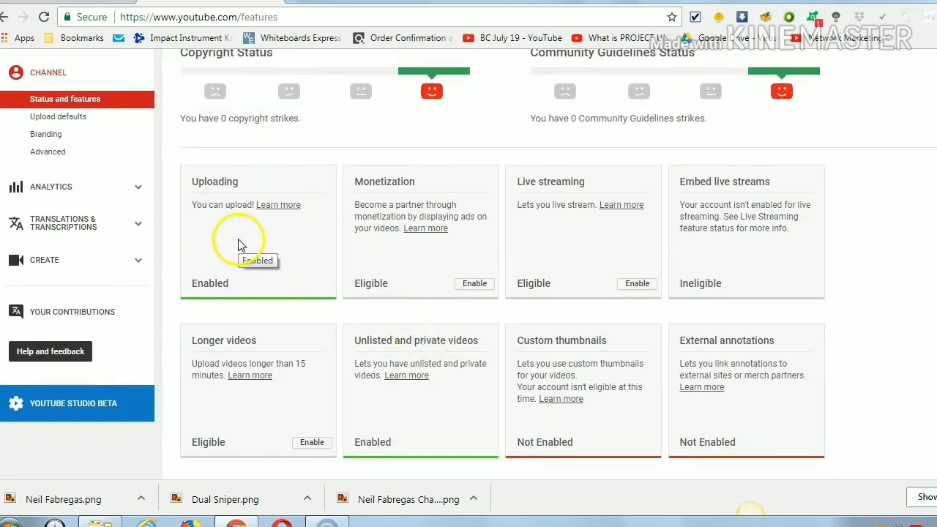
pyautogui.scroll(-1, 242, 230)
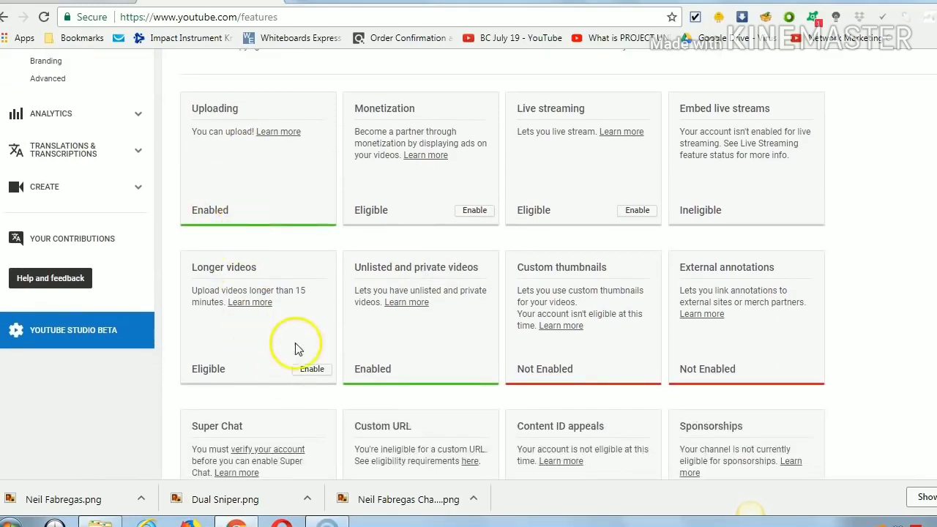
pyautogui.scroll(-2, 299, 341)
pyautogui.scroll(4, 300, 339)
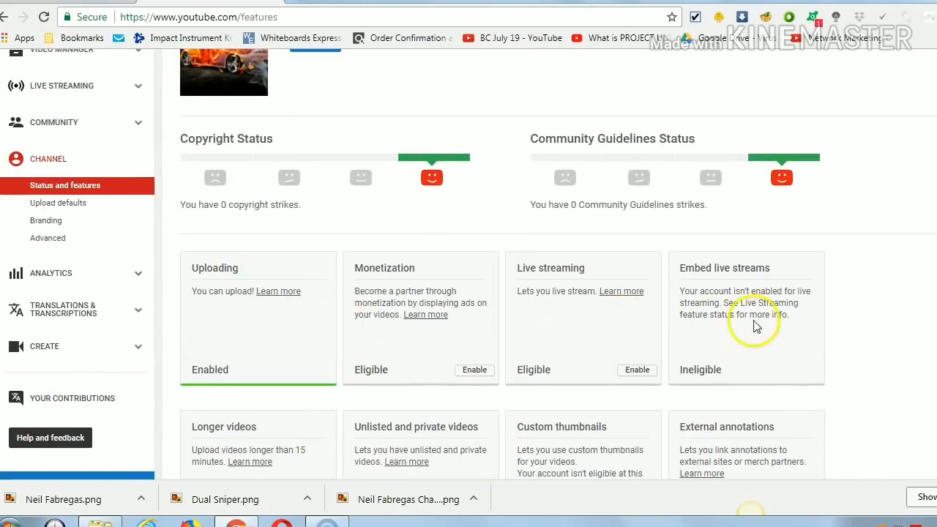
pyautogui.scroll(-4, 757, 327)
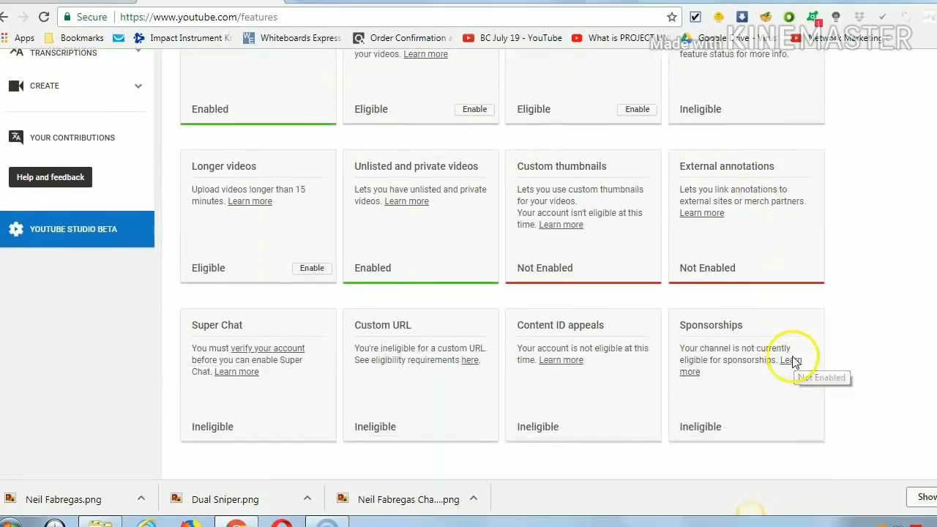
pyautogui.scroll(-2, 790, 360)
pyautogui.scroll(3, 434, 350)
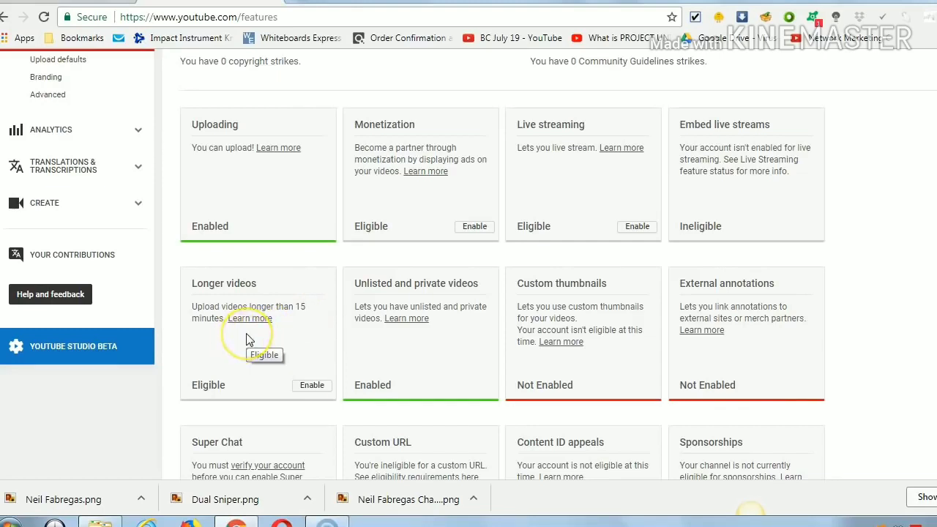
pyautogui.scroll(4, 247, 339)
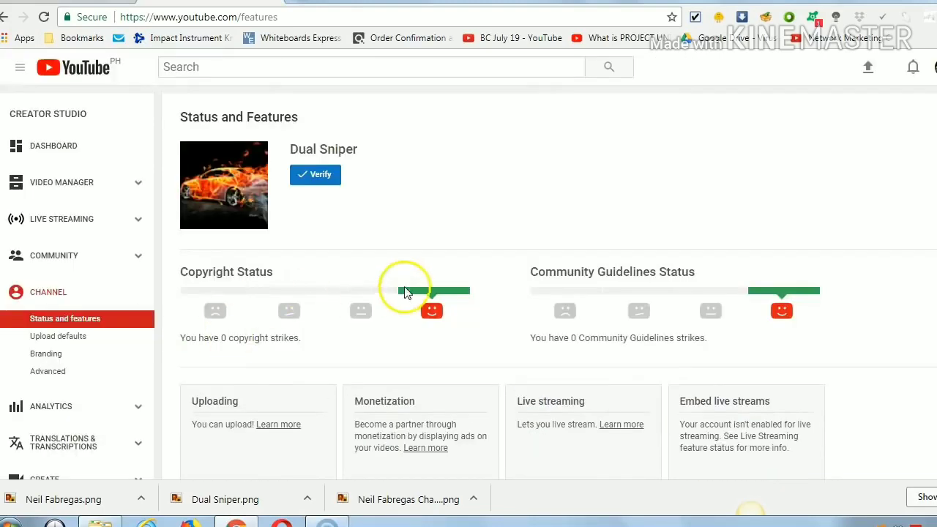
pyautogui.click(315, 180)
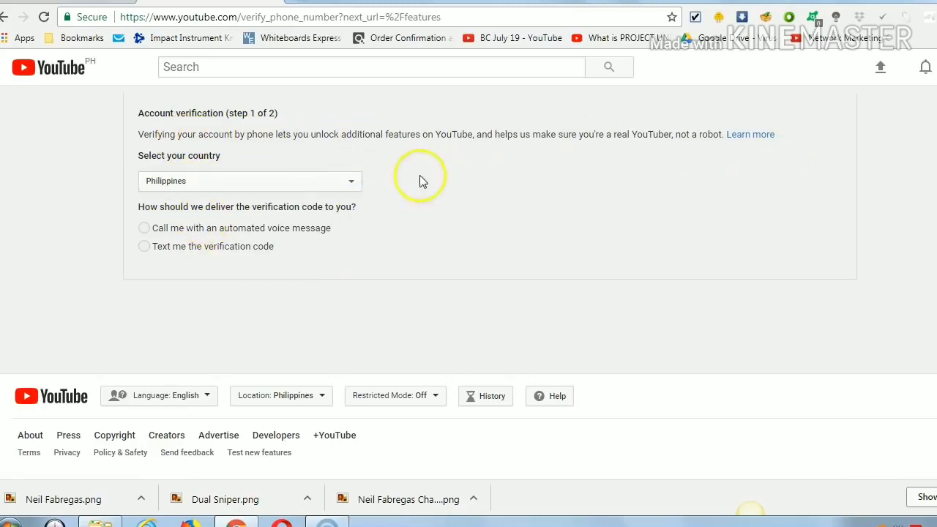
# Request a texted verification code, entering the account's phone number.
pyautogui.click(143, 249)
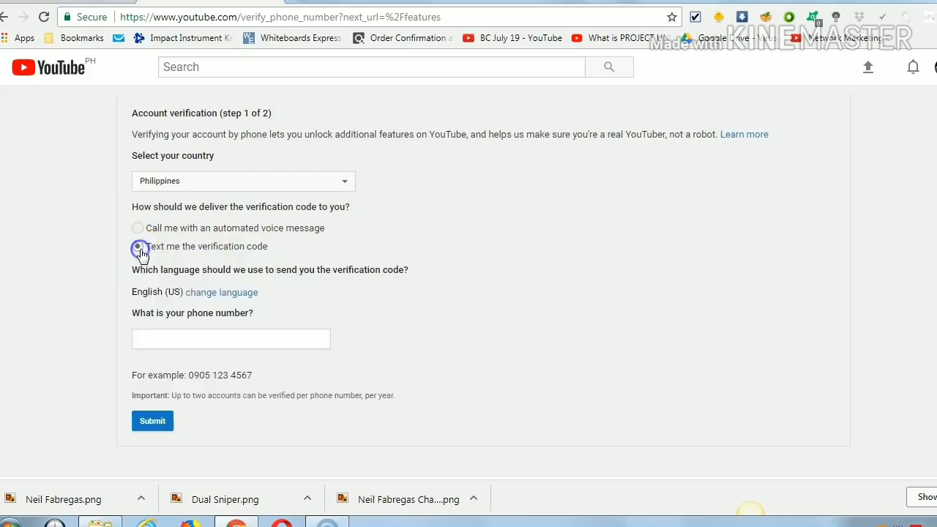
pyautogui.scroll(-1, 176, 322)
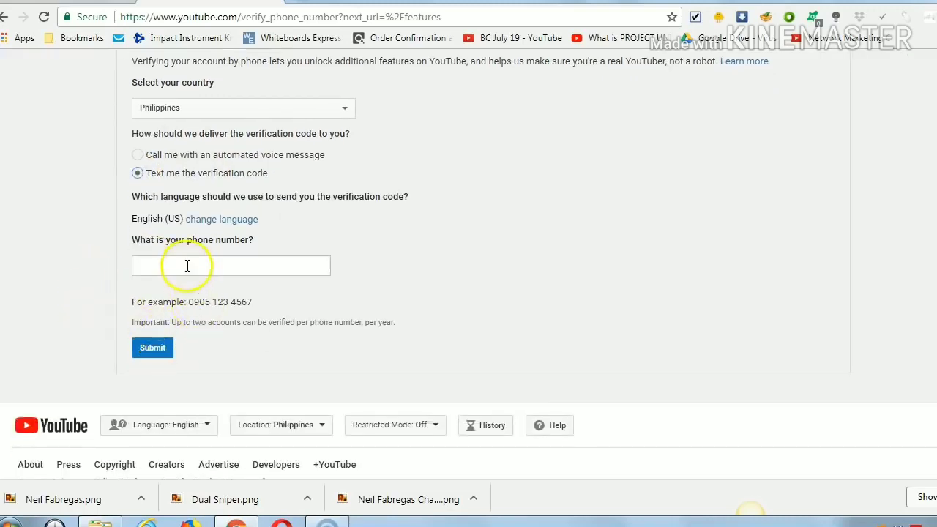
pyautogui.scroll(1, 192, 282)
pyautogui.scroll(1, 194, 297)
pyautogui.click(207, 341)
pyautogui.hotkey('ctrl', 'v')
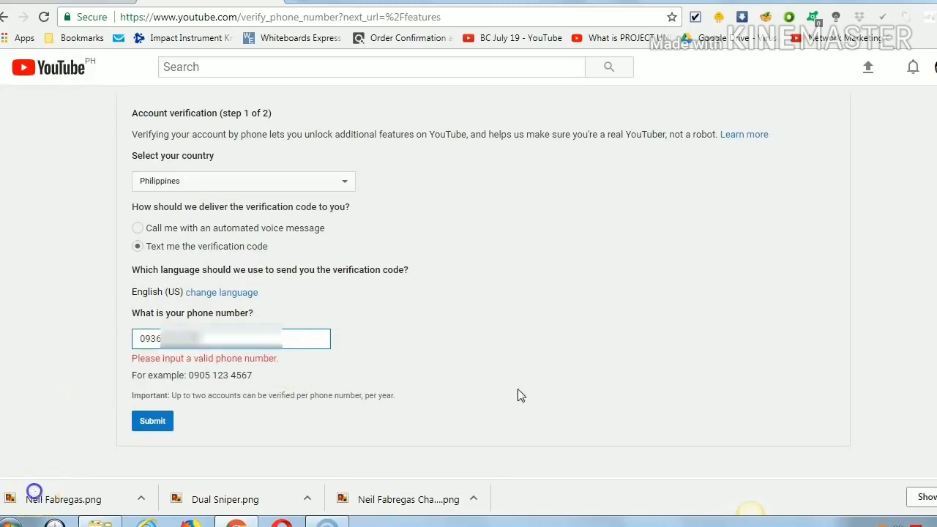
pyautogui.click(151, 425)
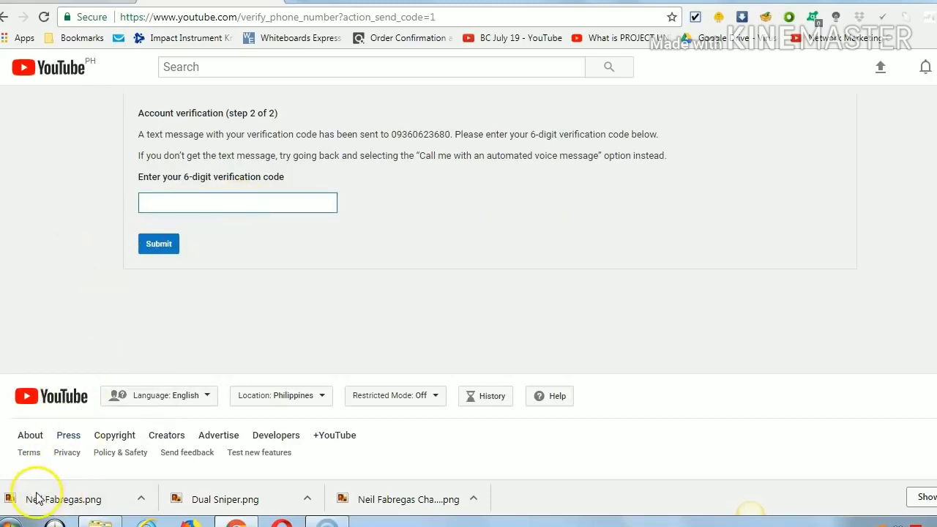
# Enter the texted six-digit verification code and submit it to verify the account.
pyautogui.click(176, 246)
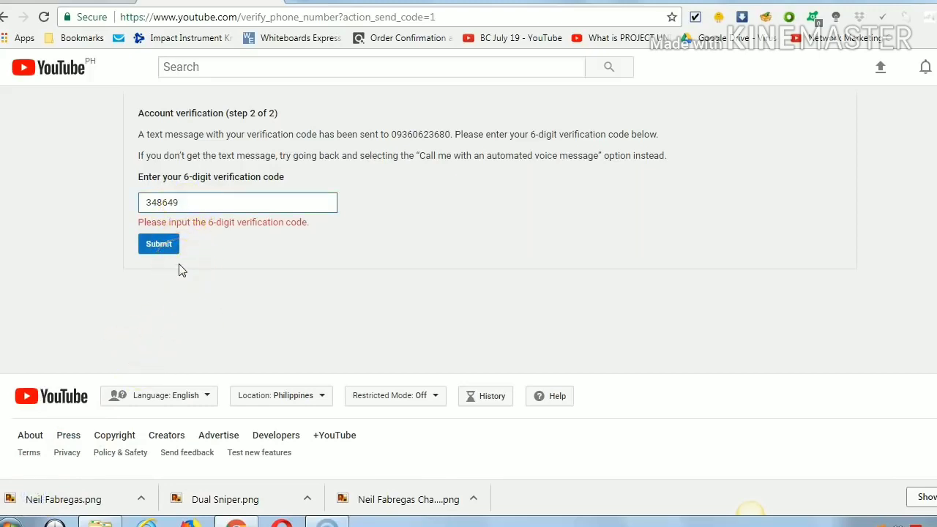
pyautogui.click(161, 249)
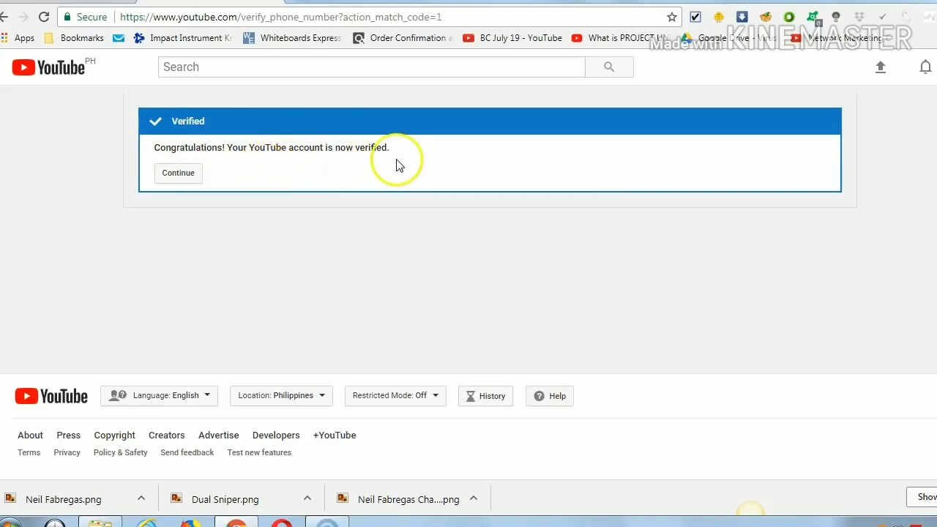
pyautogui.click(187, 175)
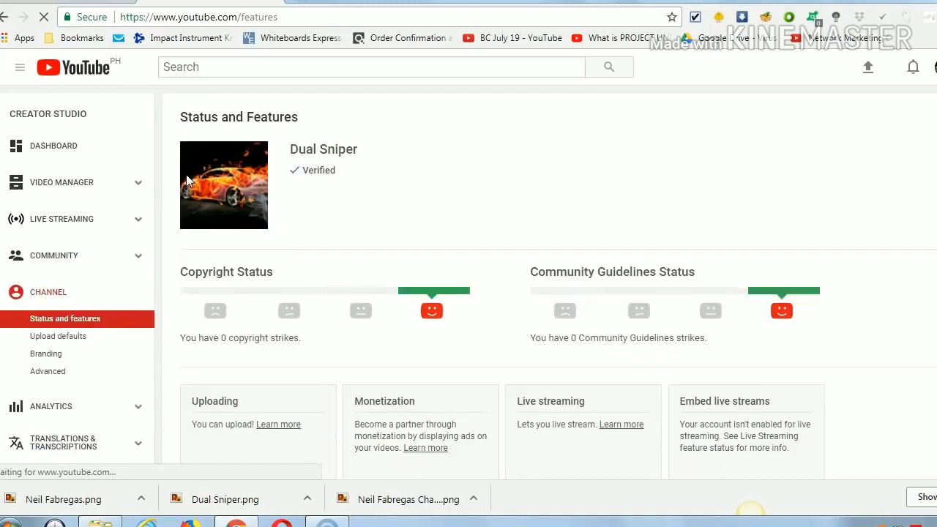
pyautogui.scroll(-1, 351, 234)
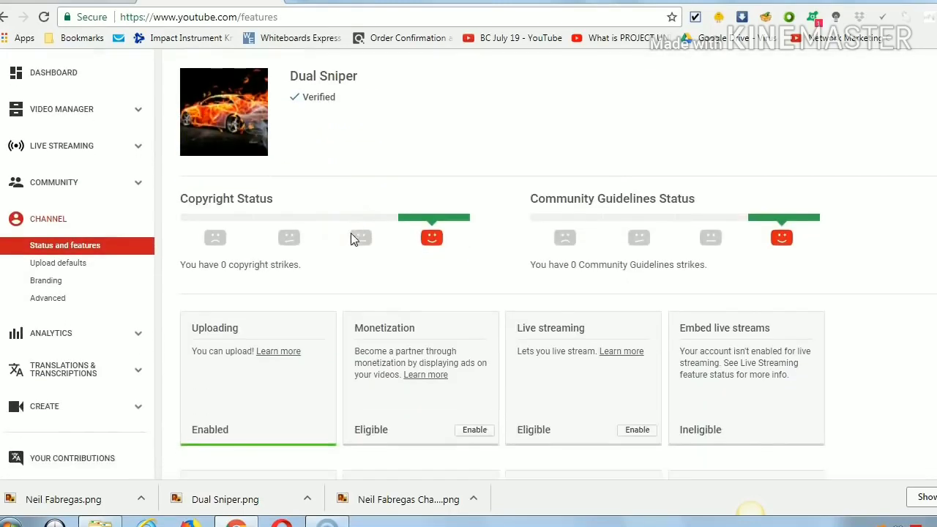
pyautogui.scroll(1, 337, 227)
pyautogui.scroll(-2, 336, 213)
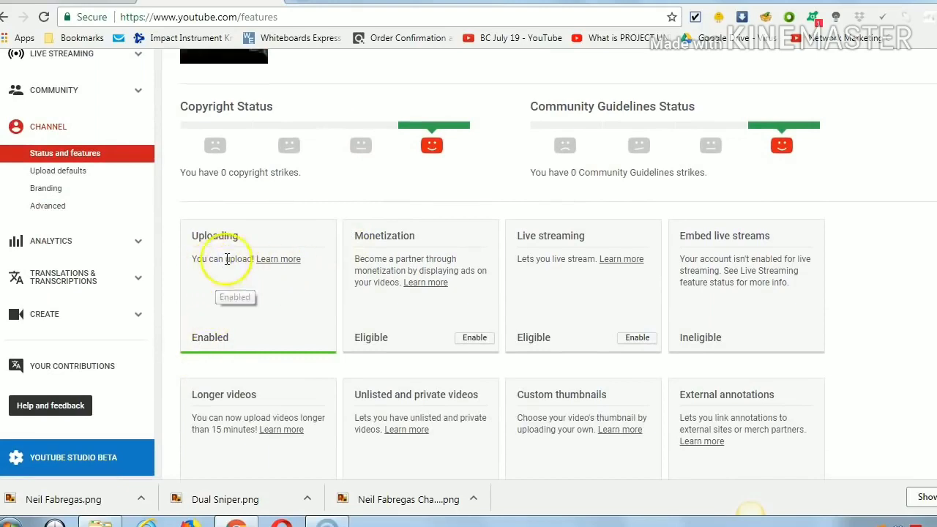
pyautogui.scroll(-2, 214, 272)
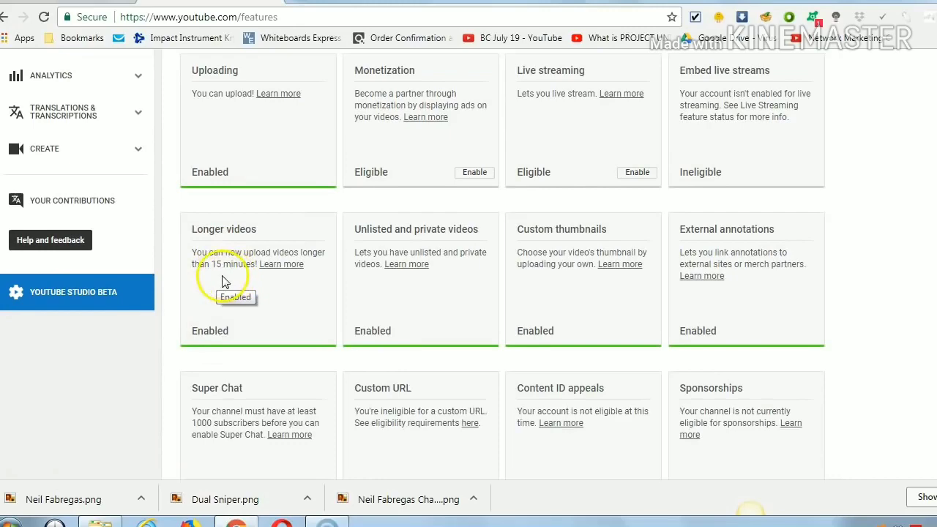
pyautogui.scroll(4, 227, 282)
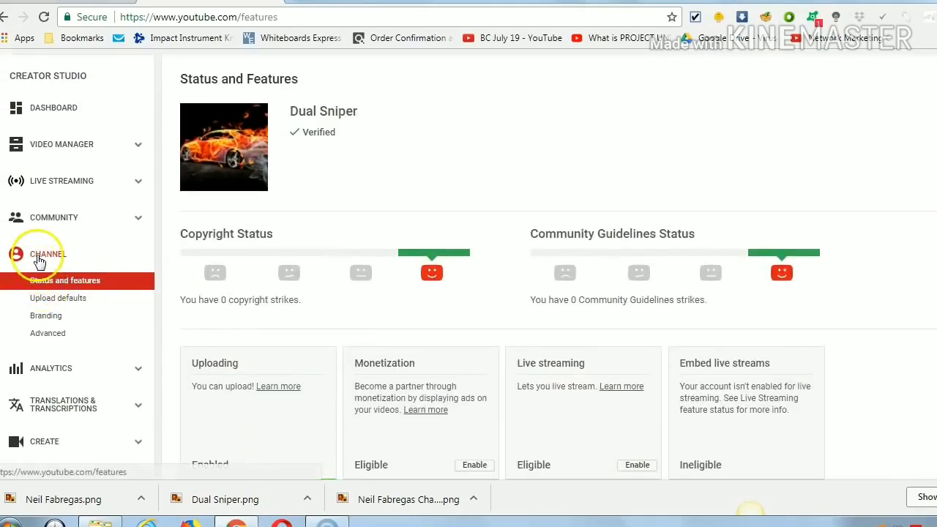
pyautogui.scroll(1, 344, 180)
pyautogui.scroll(-2, 357, 228)
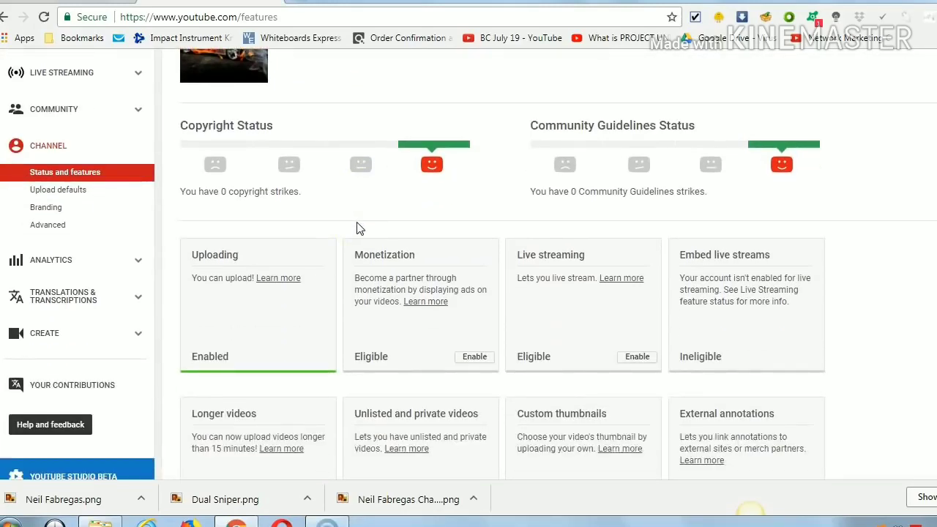
pyautogui.scroll(-3, 356, 227)
pyautogui.scroll(5, 352, 229)
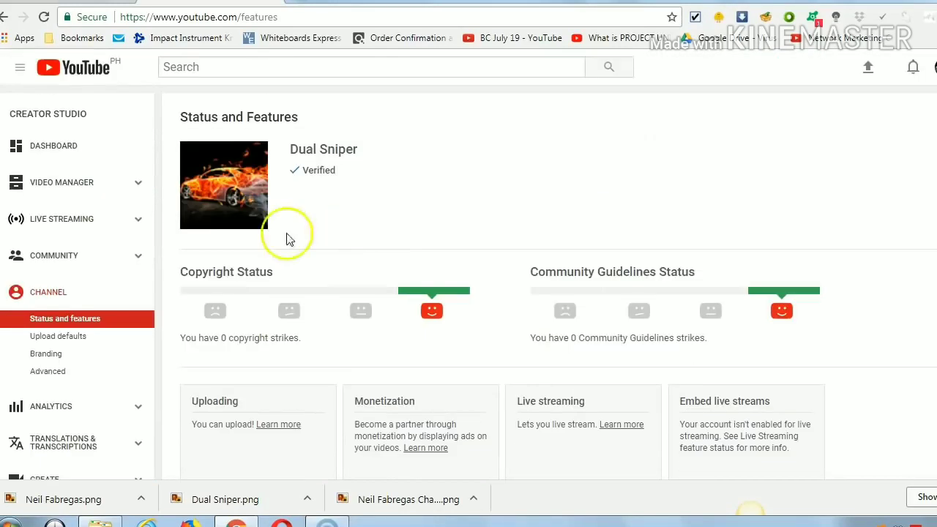
pyautogui.click(58, 337)
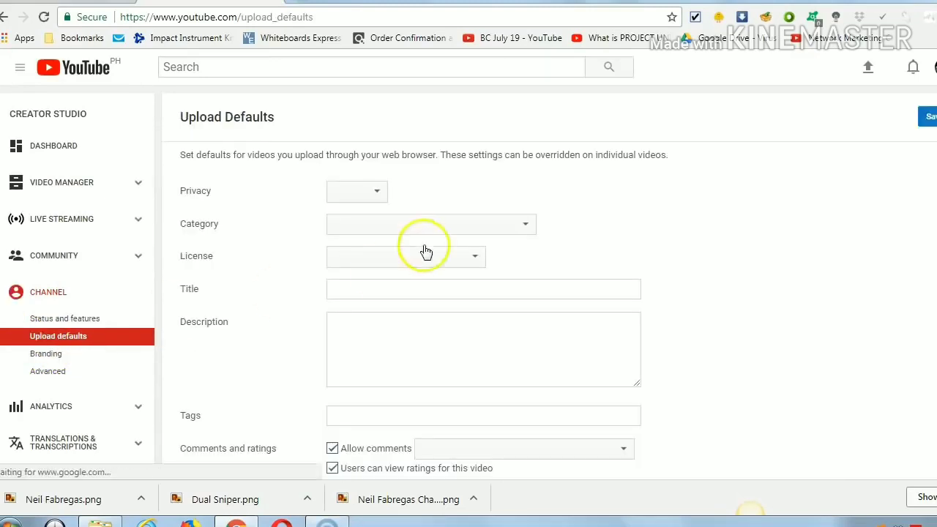
# Set the default upload privacy to Unlisted and the category to Education.
pyautogui.click(378, 192)
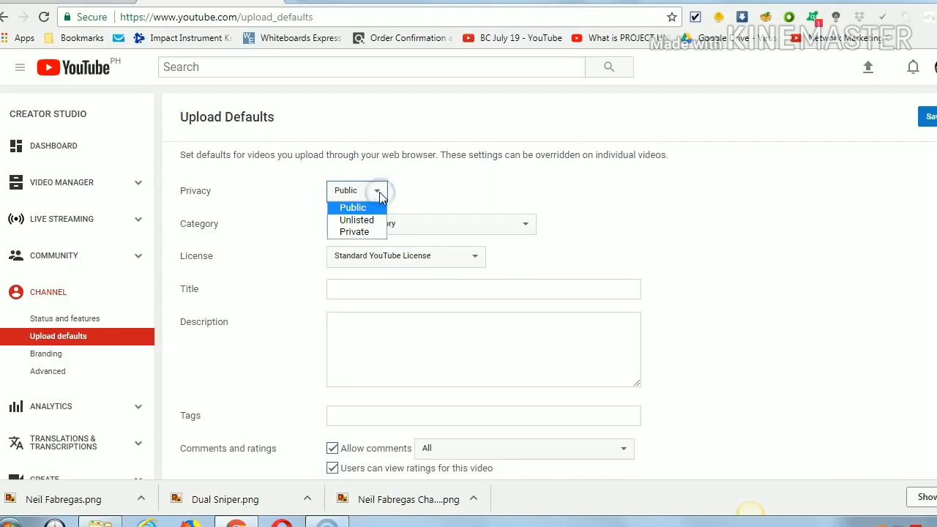
pyautogui.click(365, 219)
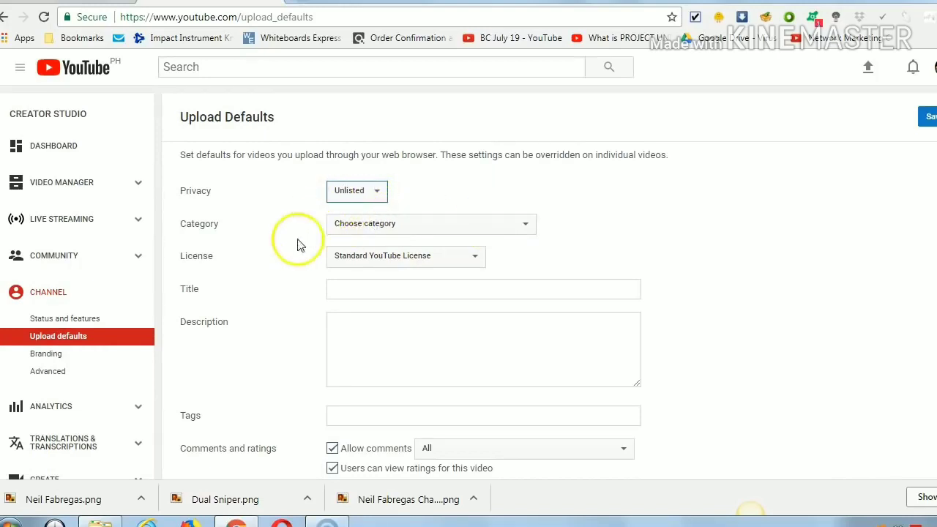
pyautogui.click(527, 223)
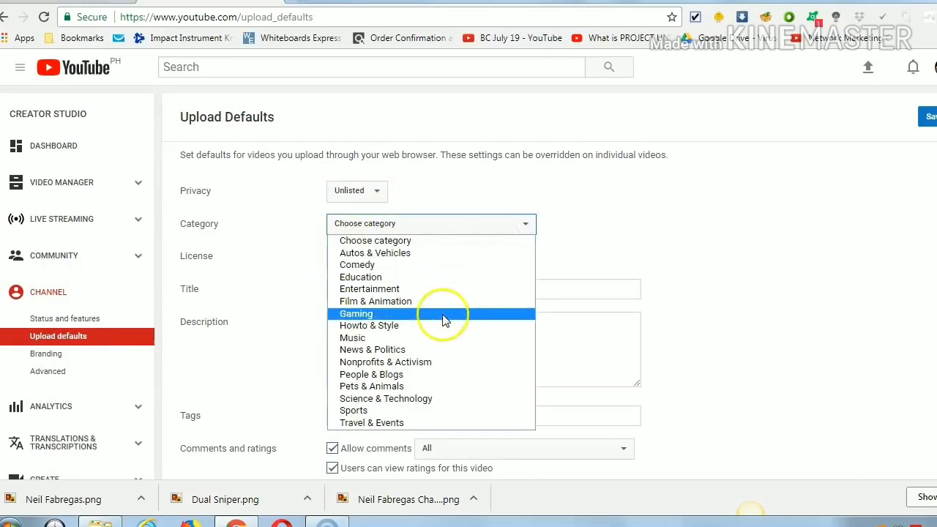
pyautogui.click(439, 277)
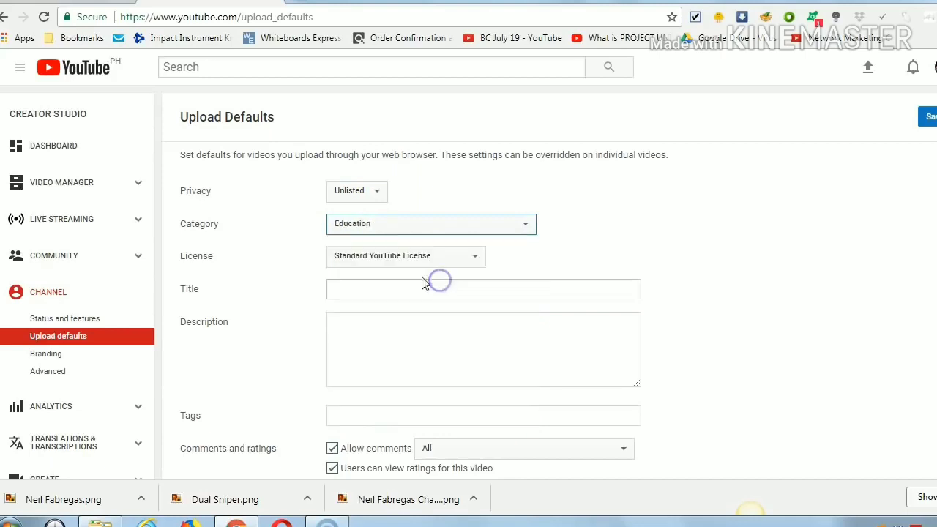
# Place the cursor in the empty default description box, ready for text.
pyautogui.scroll(-1, 261, 303)
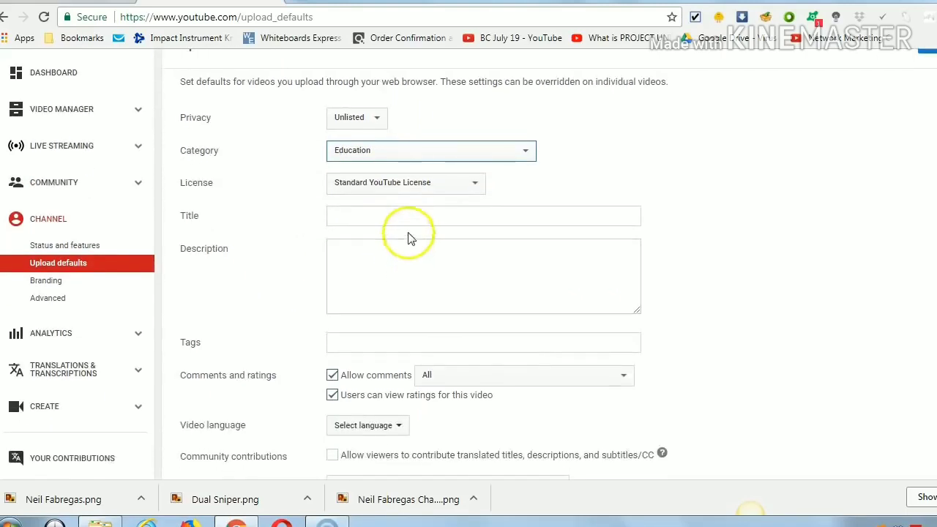
pyautogui.click(410, 216)
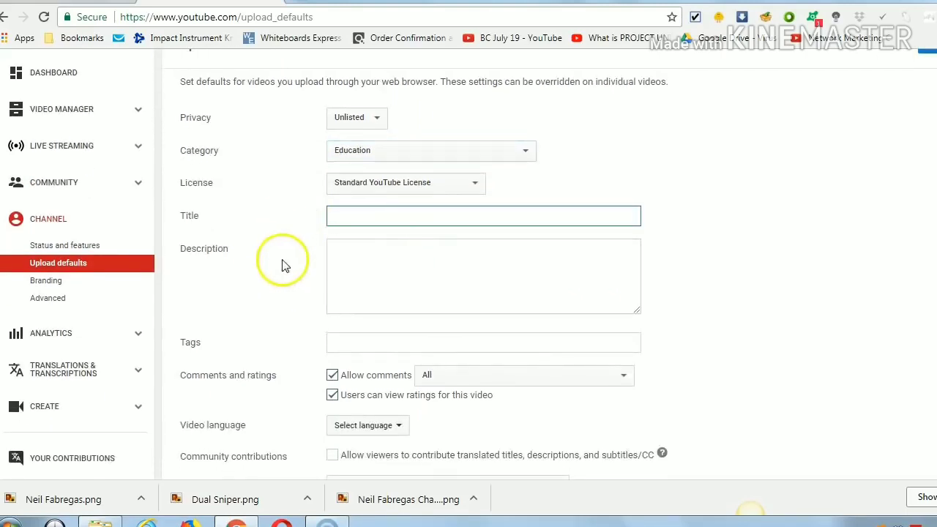
pyautogui.click(387, 253)
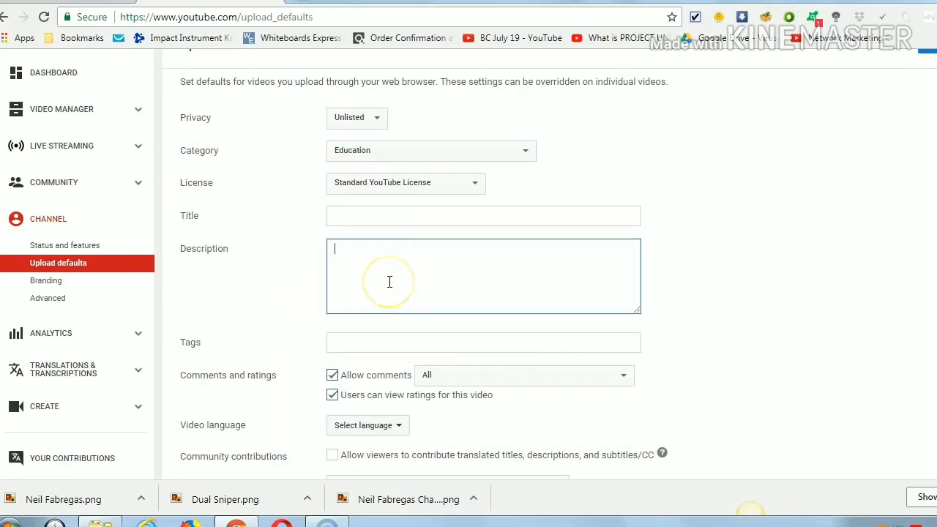
pyautogui.scroll(1, 390, 282)
pyautogui.click(587, 306)
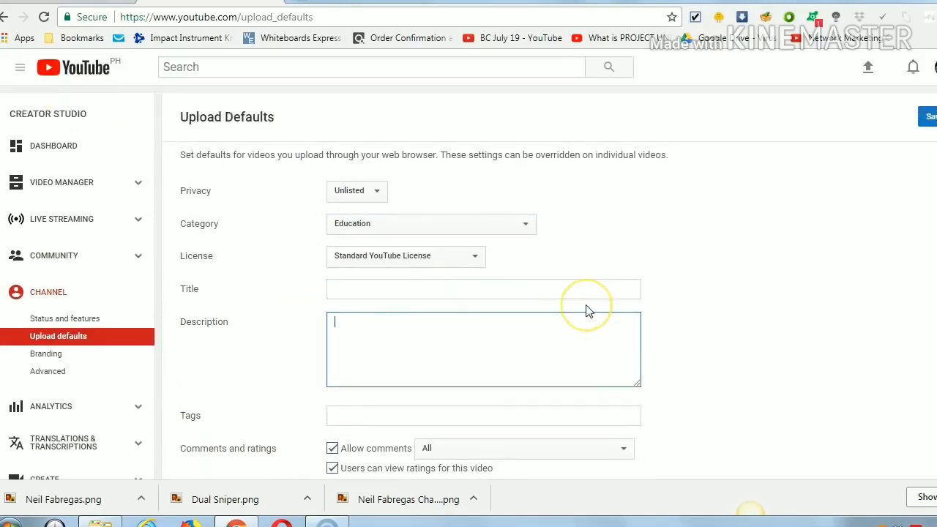
pyautogui.moveTo(341, 380); pyautogui.dragTo(675, 291)
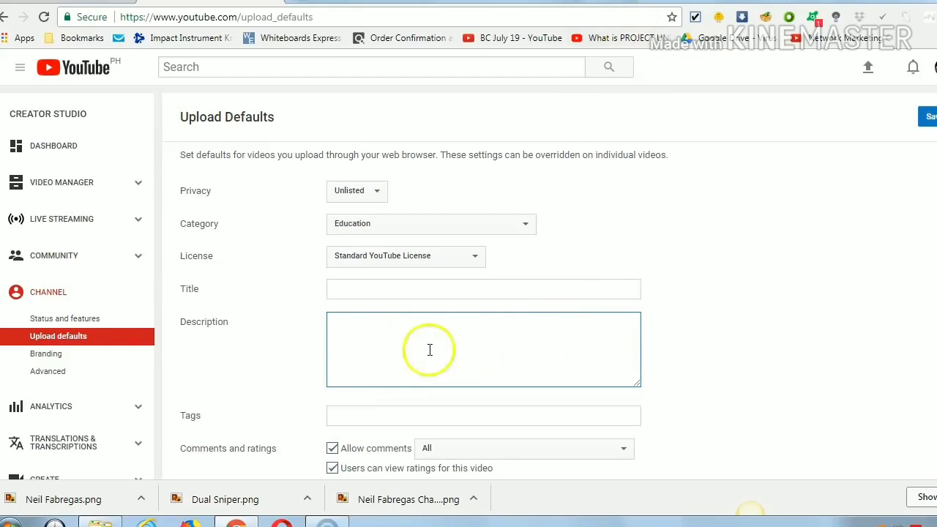
pyautogui.write('Visit our website: http://pinoyprofitacademy.com/')
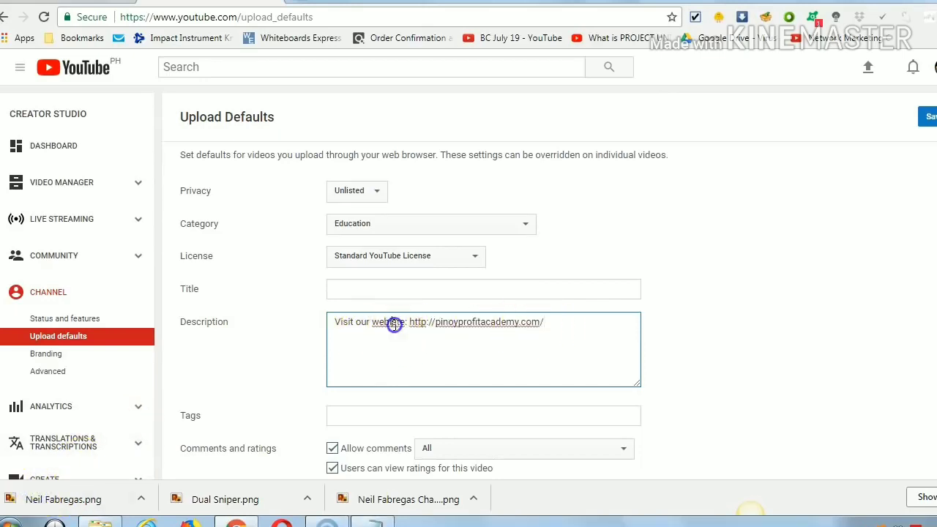
pyautogui.press('BackSpace')
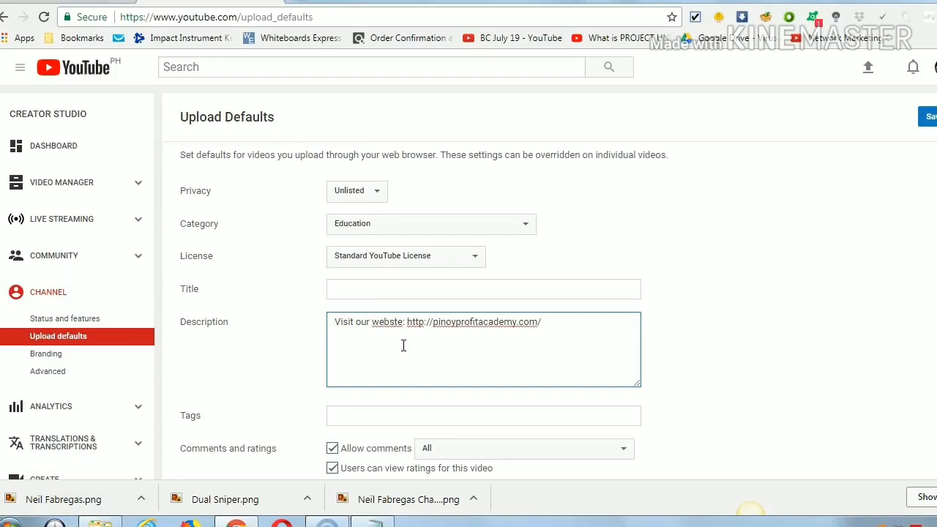
pyautogui.write('i')
pyautogui.click(576, 327)
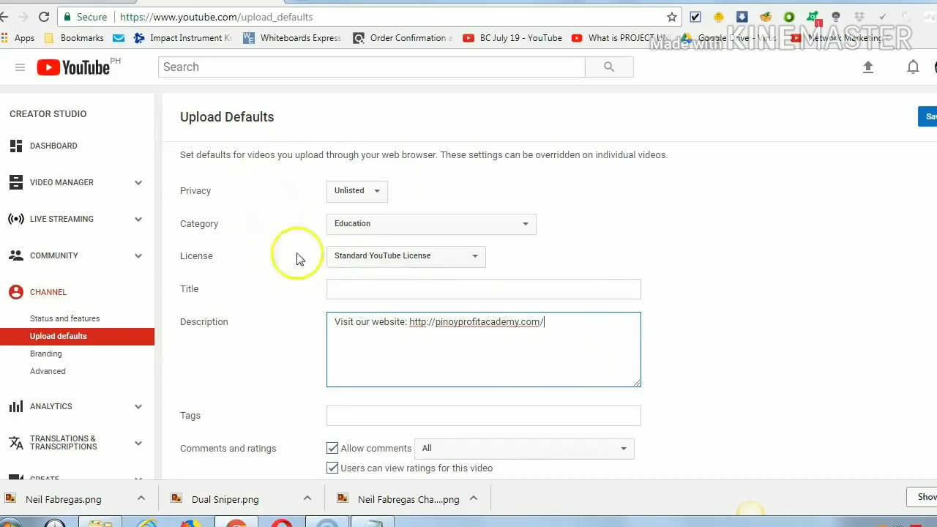
# Look at the Video language choices and close them without choosing a language.
pyautogui.scroll(-2, 357, 323)
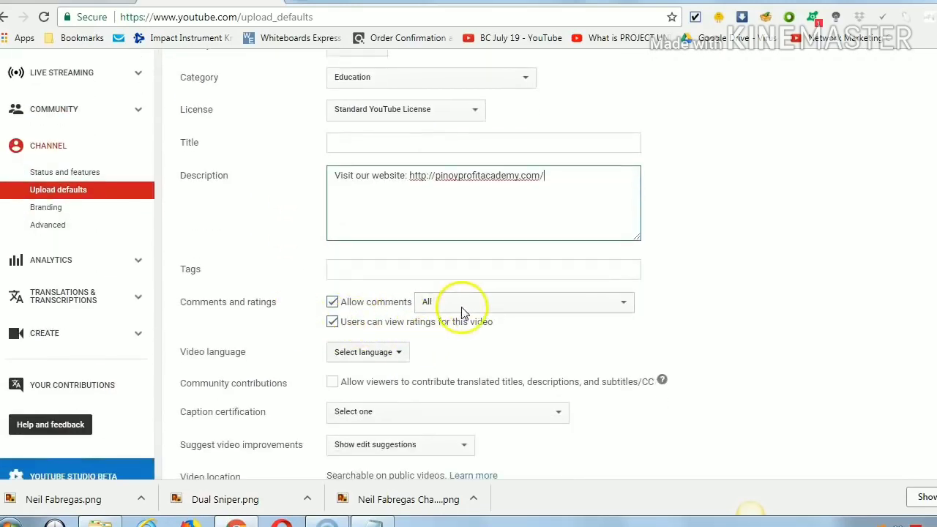
pyautogui.scroll(-1, 296, 324)
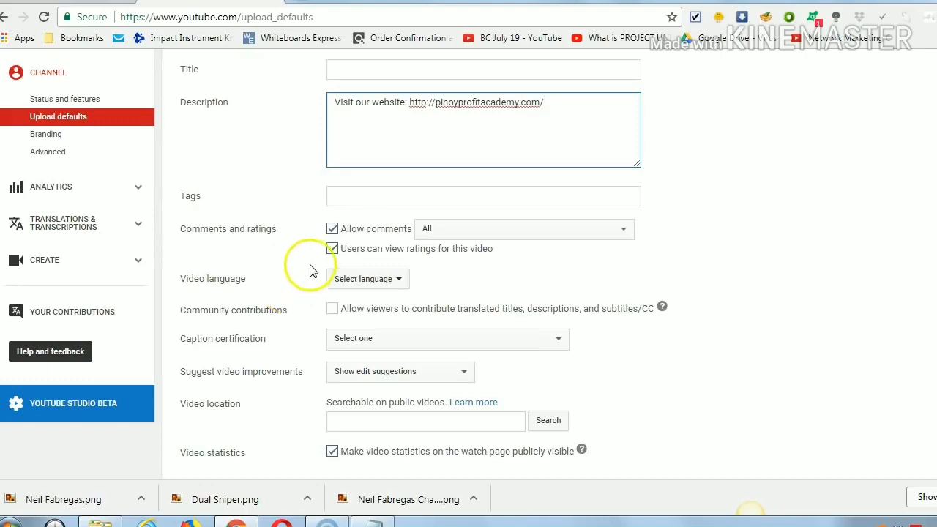
pyautogui.scroll(-1, 308, 343)
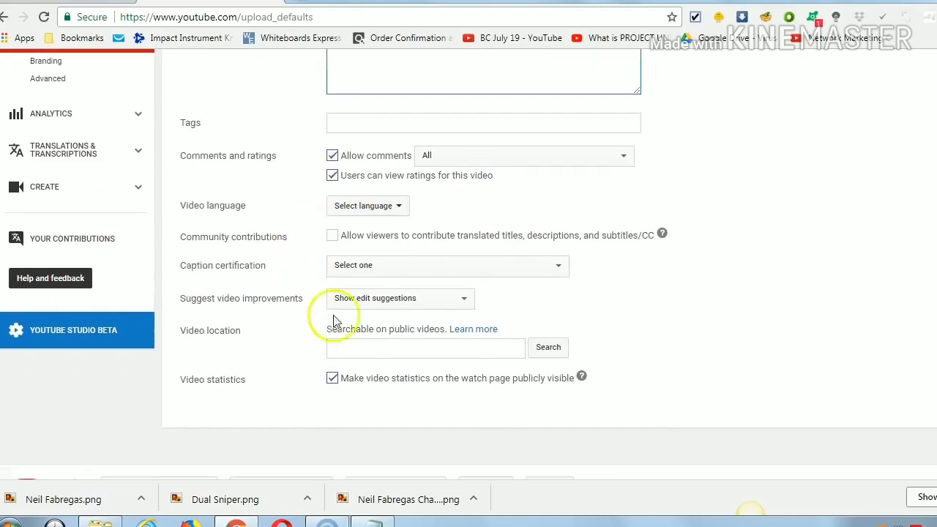
pyautogui.click(398, 210)
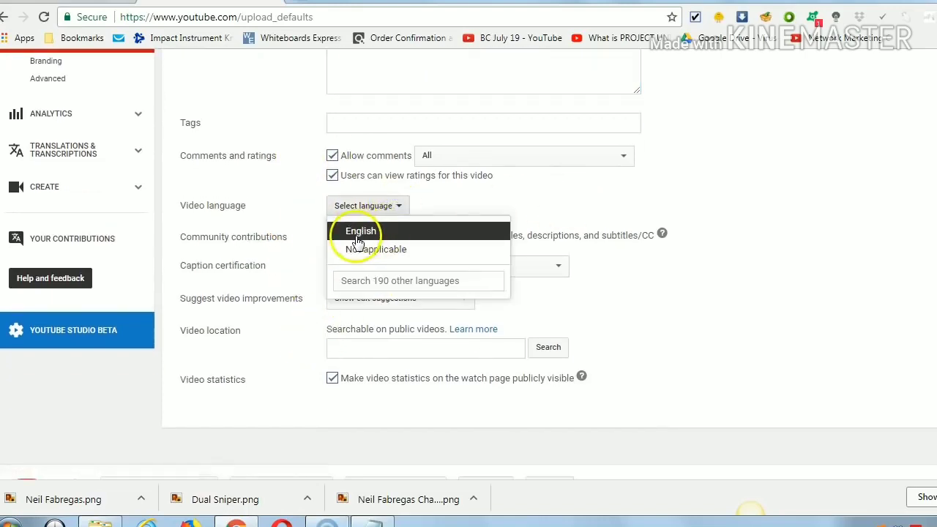
pyautogui.click(760, 208)
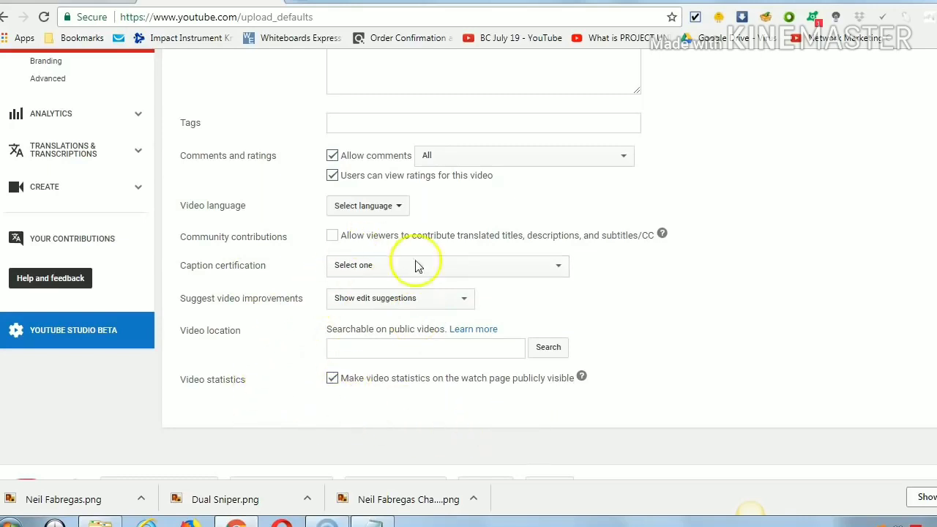
pyautogui.scroll(5, 677, 326)
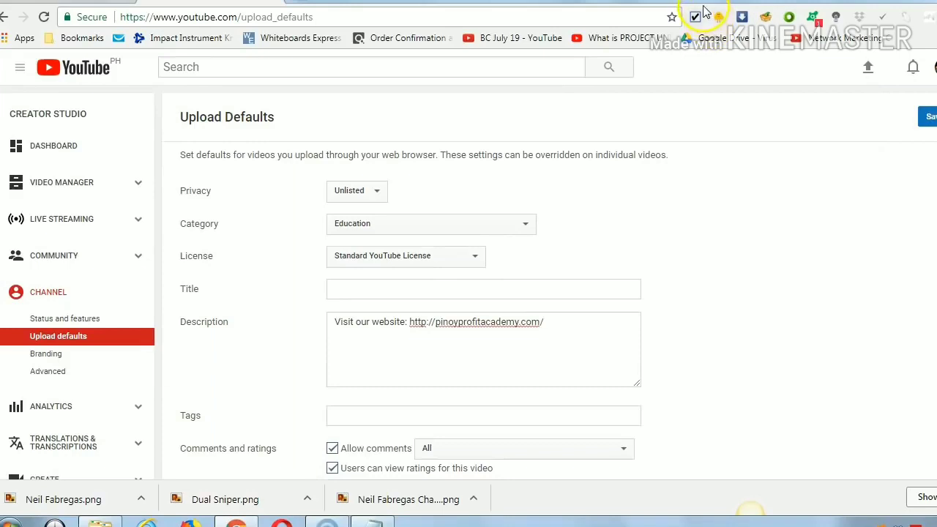
# Save the Unlisted, Education upload defaults and go to the channel's Branding page.
pyautogui.click(928, 121)
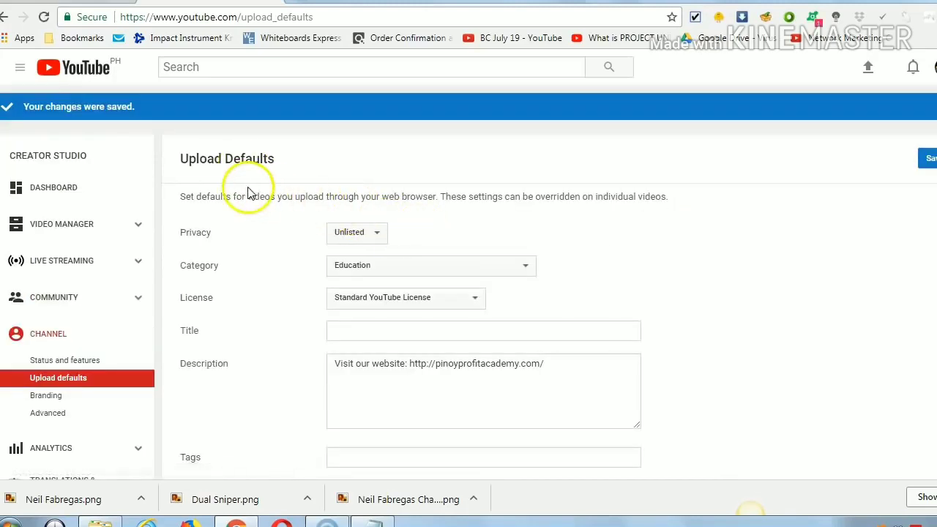
pyautogui.scroll(-3, 247, 154)
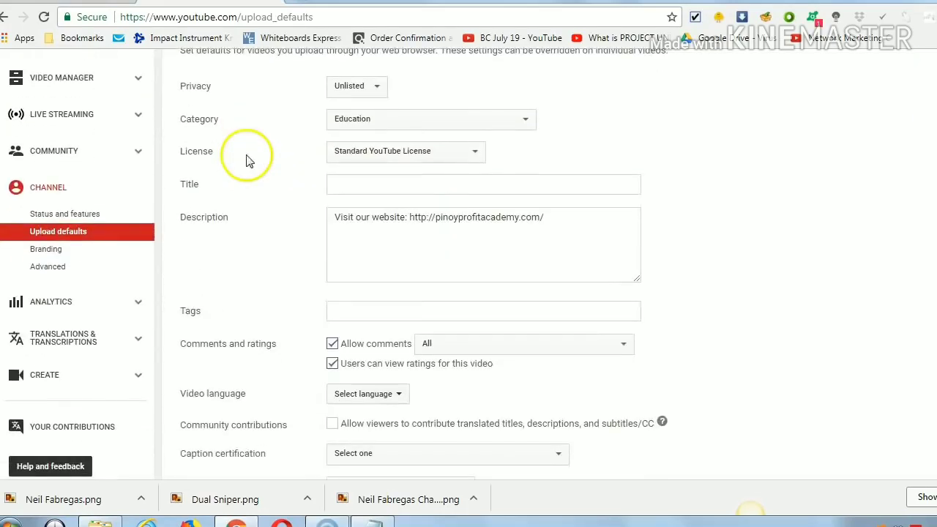
pyautogui.scroll(1, 176, 246)
pyautogui.click(46, 322)
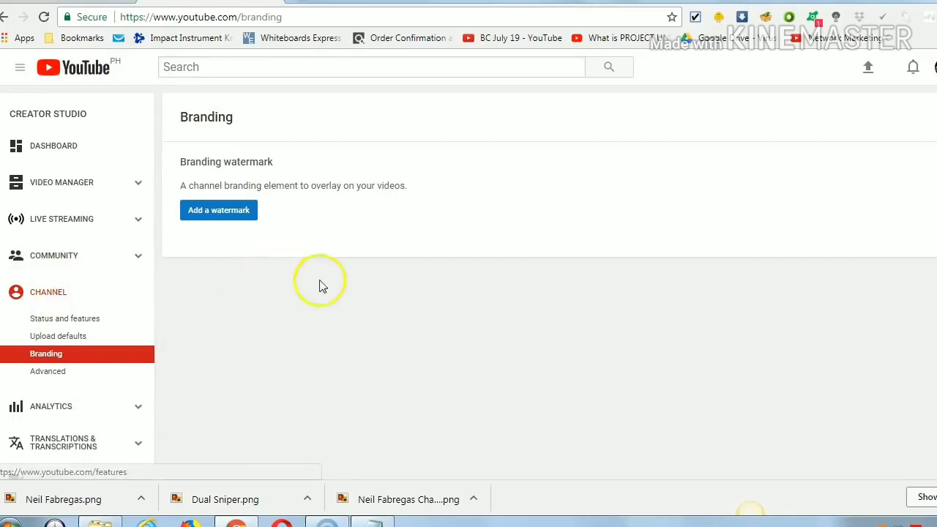
# Start a new channel watermark and browse for its image file.
pyautogui.click(219, 212)
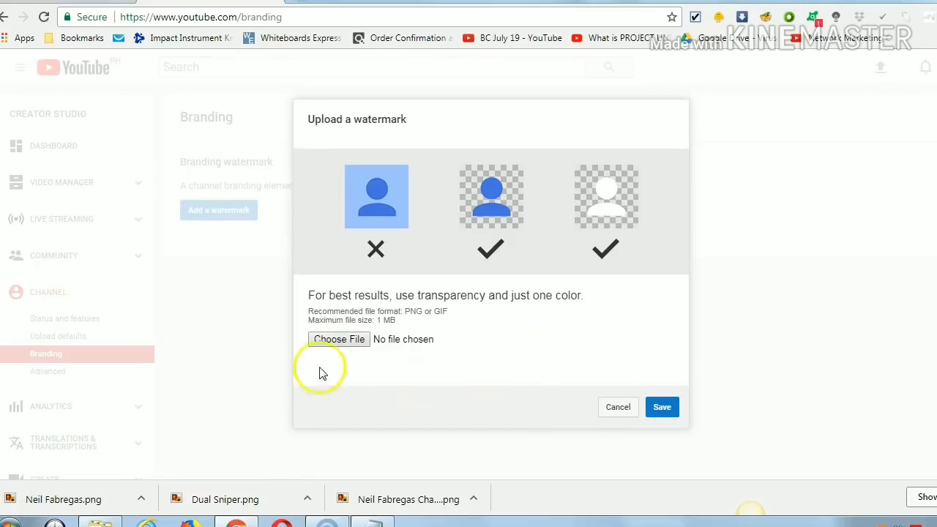
pyautogui.click(340, 339)
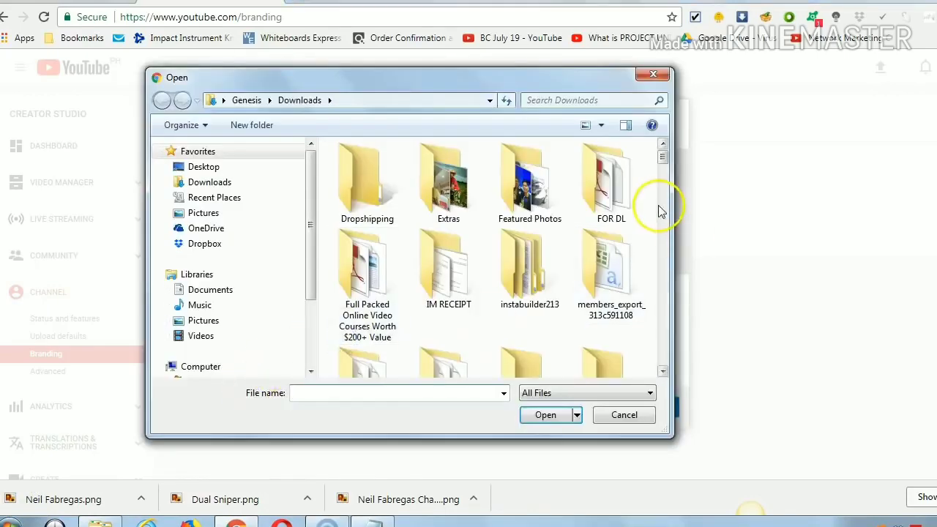
# Choose ph-sports20140617.jpg from Downloads and save it as the channel watermark.
pyautogui.moveTo(661, 163); pyautogui.dragTo(663, 305)
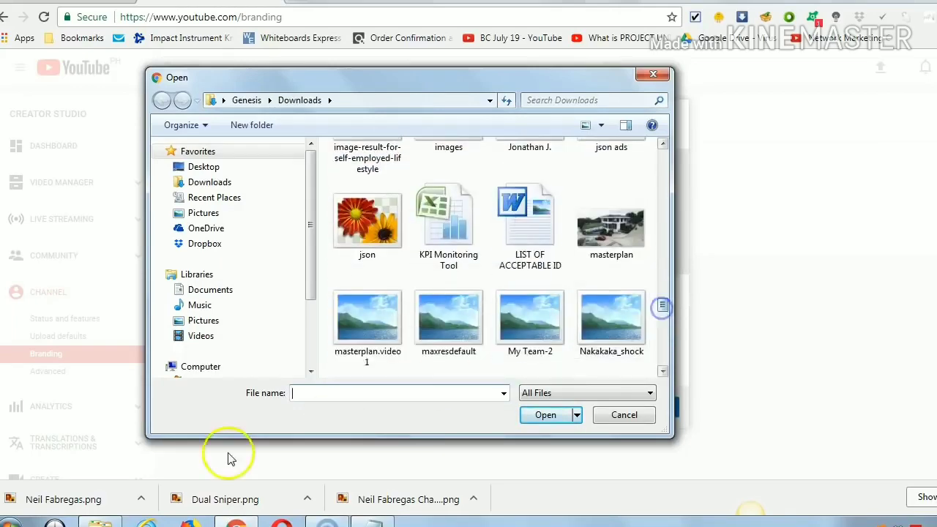
pyautogui.scroll(-5, 368, 293)
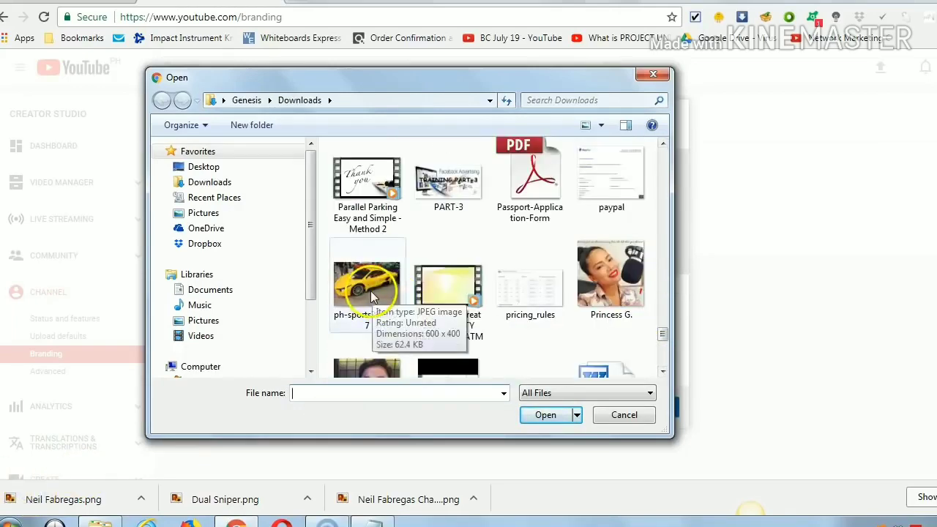
pyautogui.click(369, 292)
pyautogui.click(548, 416)
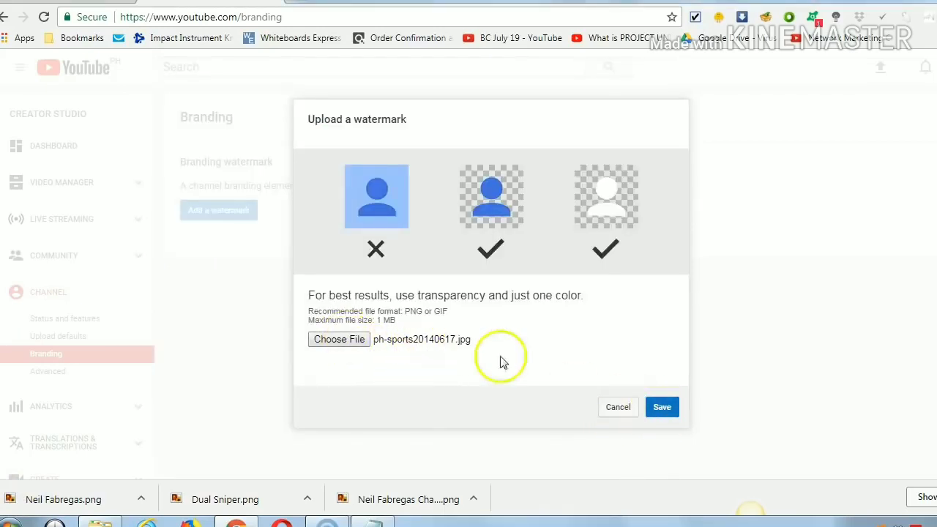
pyautogui.click(667, 414)
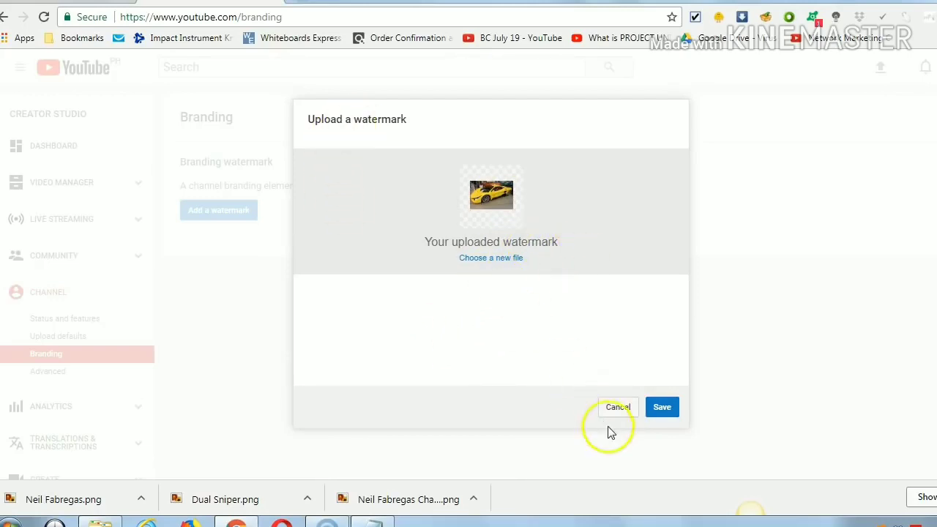
pyautogui.click(663, 408)
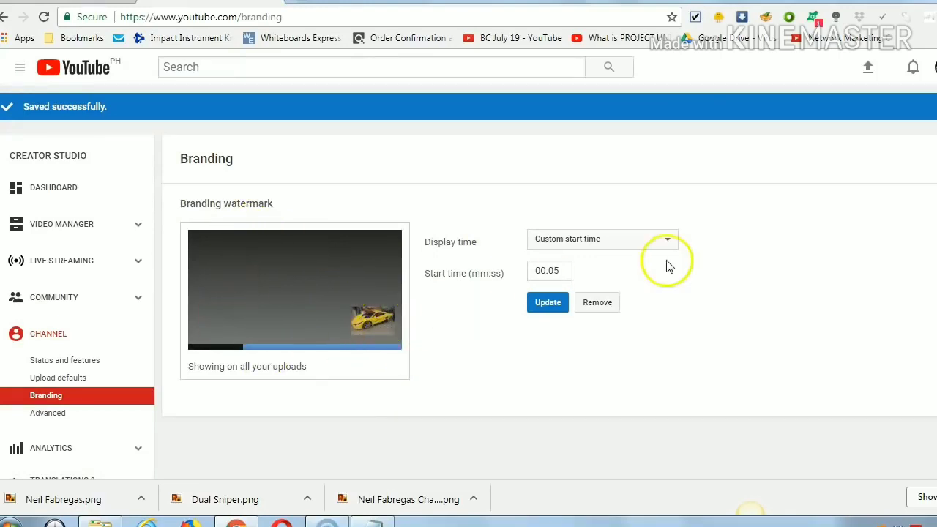
# Set the watermark display time to Entire video and apply the update.
pyautogui.click(614, 244)
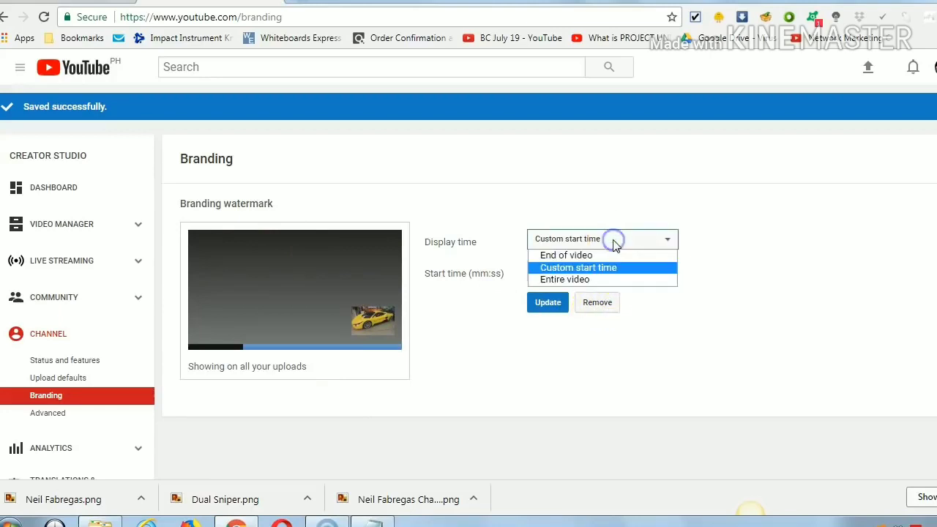
pyautogui.click(578, 281)
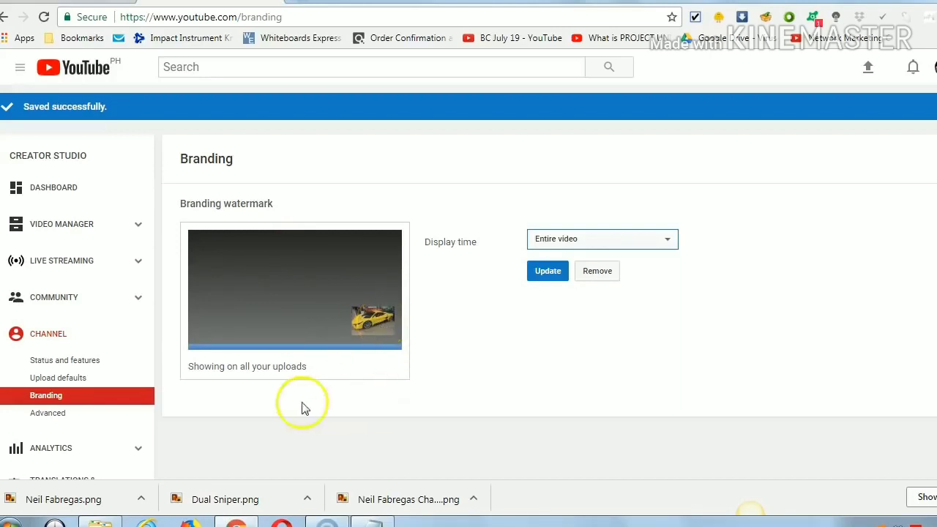
pyautogui.click(555, 279)
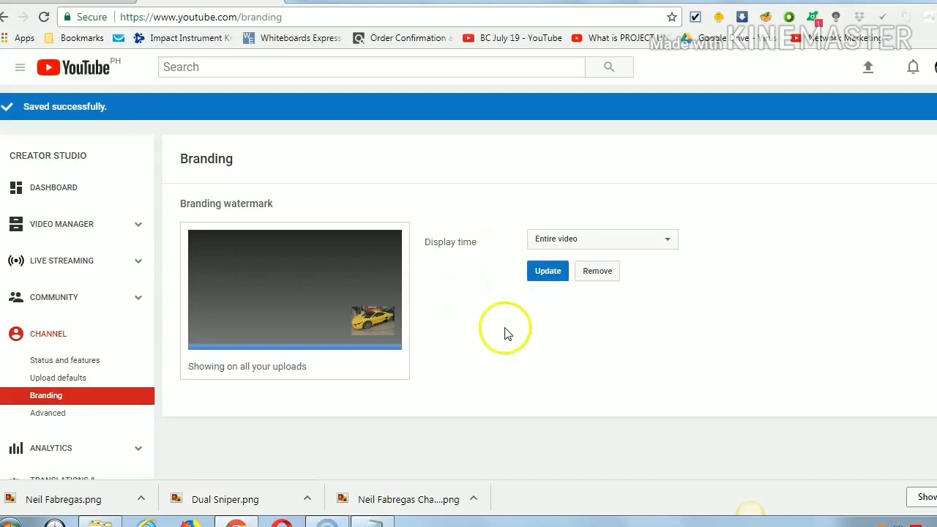
pyautogui.scroll(-2, 504, 330)
pyautogui.scroll(2, 504, 330)
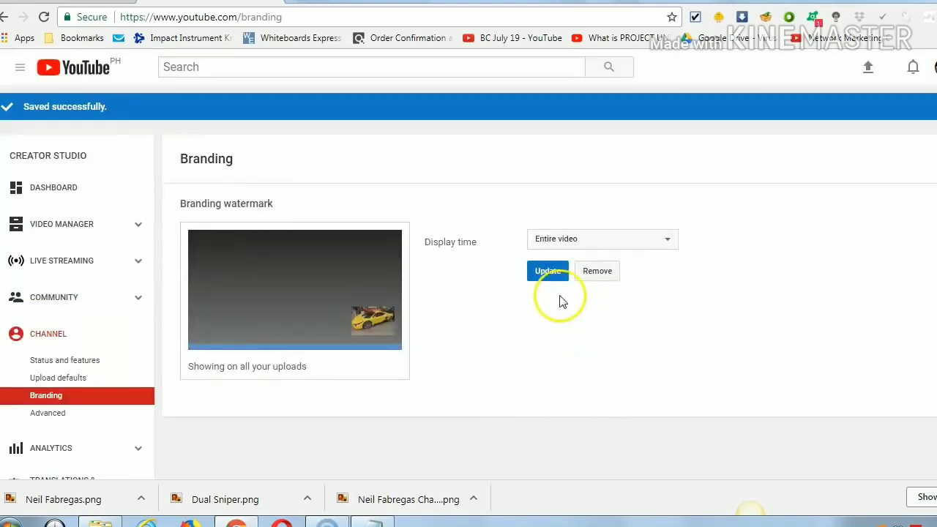
pyautogui.click(549, 273)
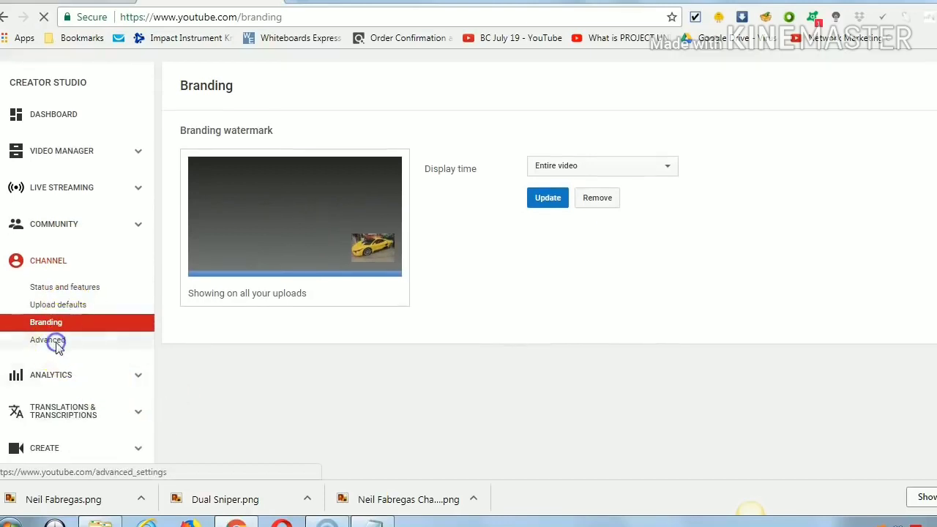
# Open the channel's Advanced settings: country Philippines, empty channel keywords, advertisements allowed.
pyautogui.click(57, 344)
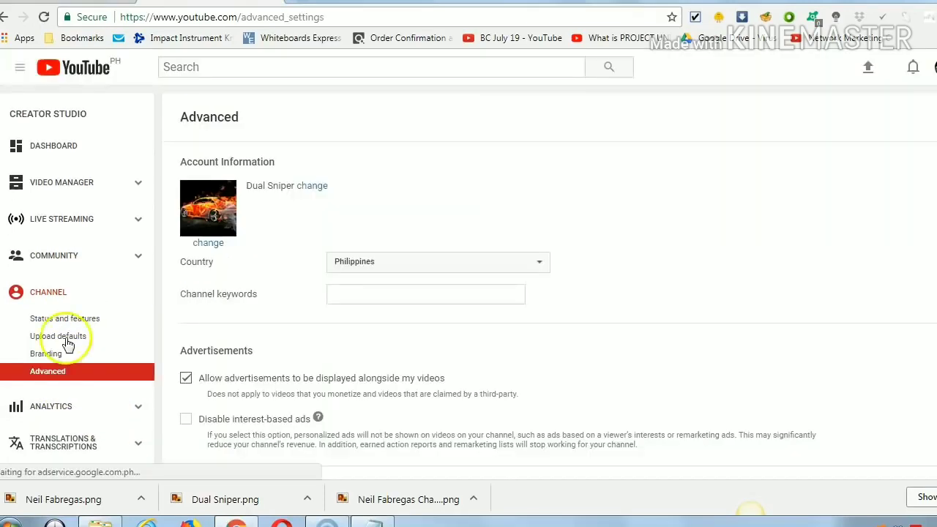
pyautogui.click(440, 300)
pyautogui.scroll(-2, 619, 313)
pyautogui.scroll(-2, 619, 313)
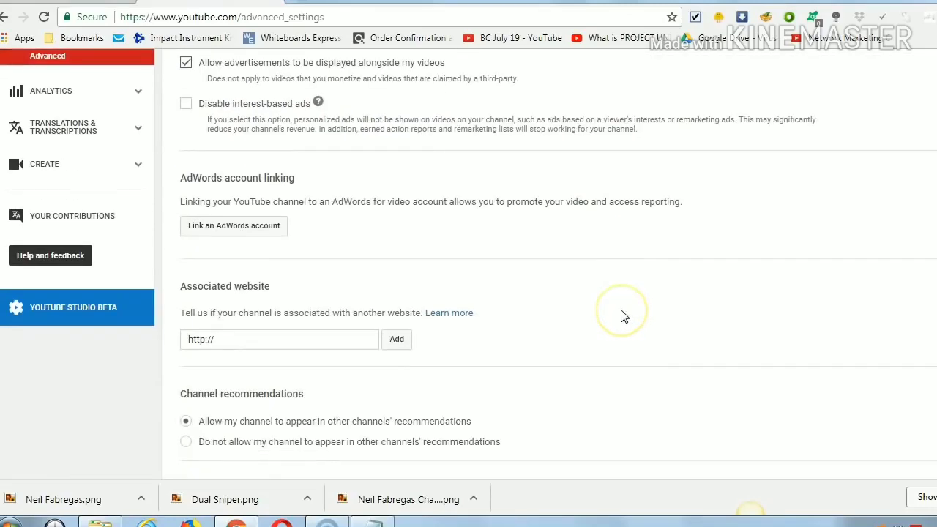
pyautogui.scroll(-2, 621, 316)
pyautogui.scroll(6, 621, 317)
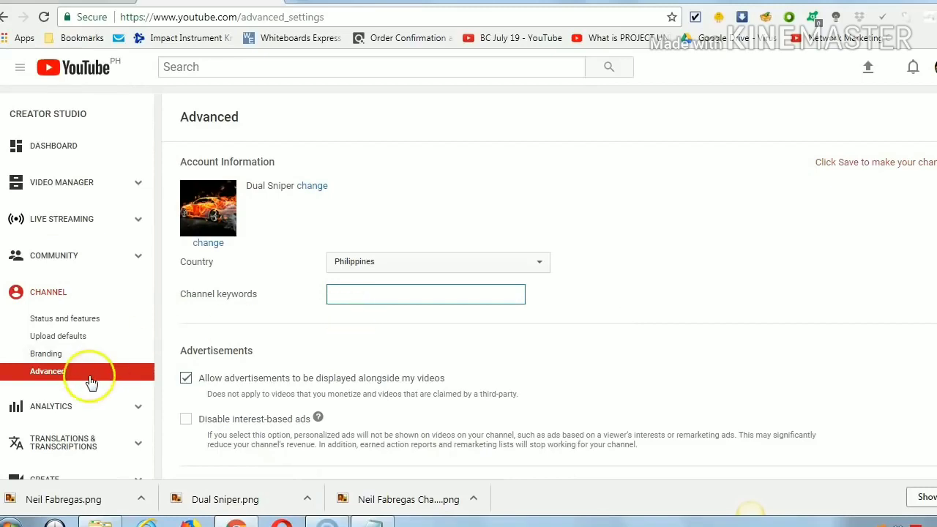
pyautogui.scroll(-2, 91, 379)
pyautogui.scroll(-2, 51, 348)
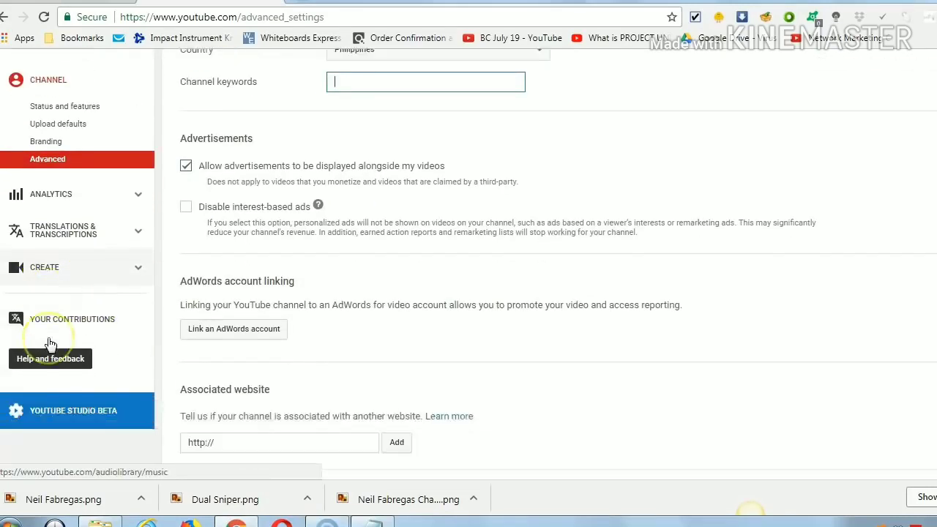
pyautogui.scroll(5, 52, 343)
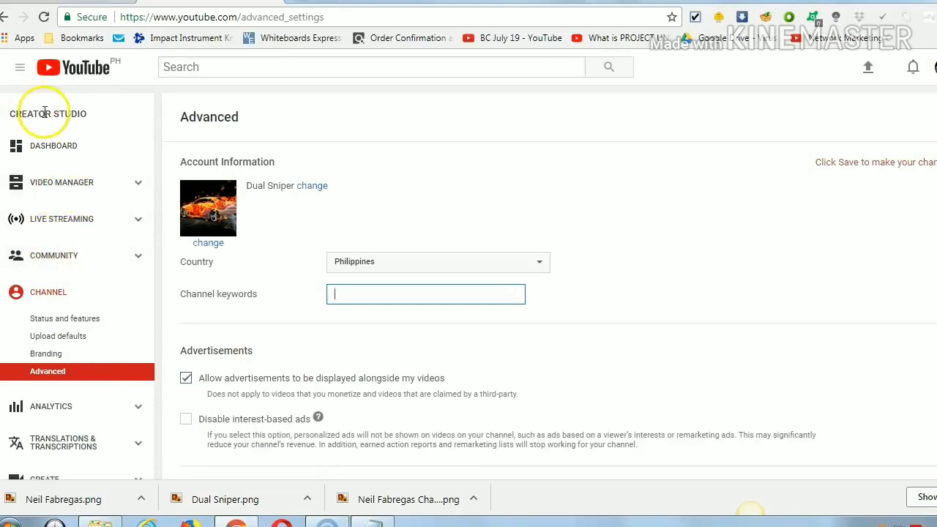
pyautogui.click(20, 67)
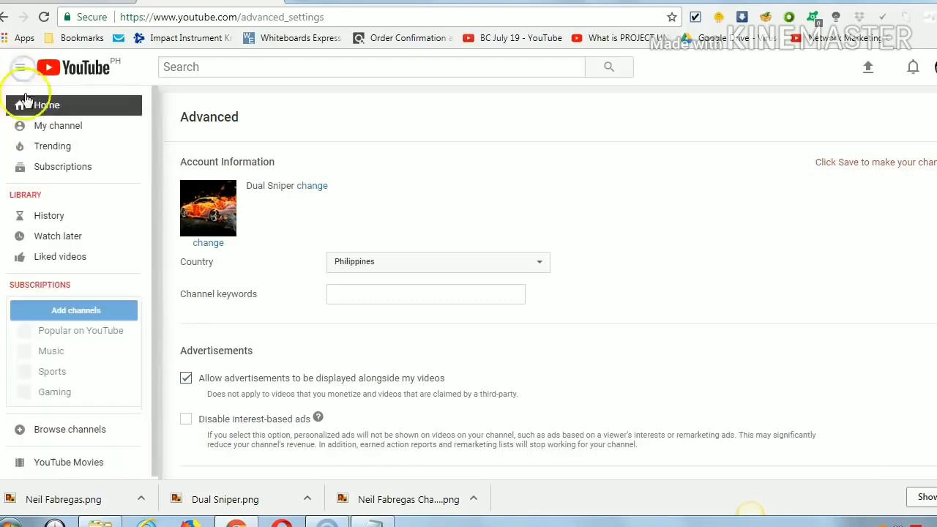
# Open the Dual Sniper channel page and confirm it has no content or subscribers.
pyautogui.click(53, 130)
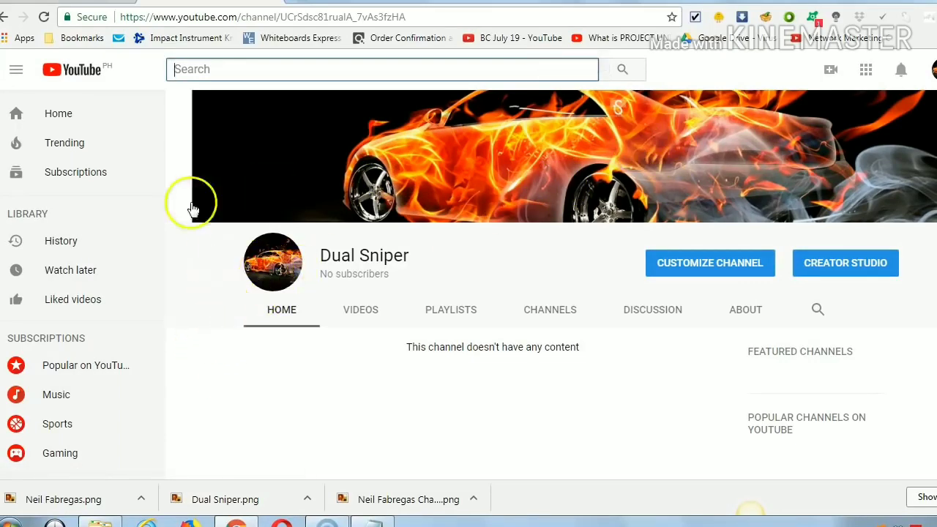
pyautogui.click(175, 69)
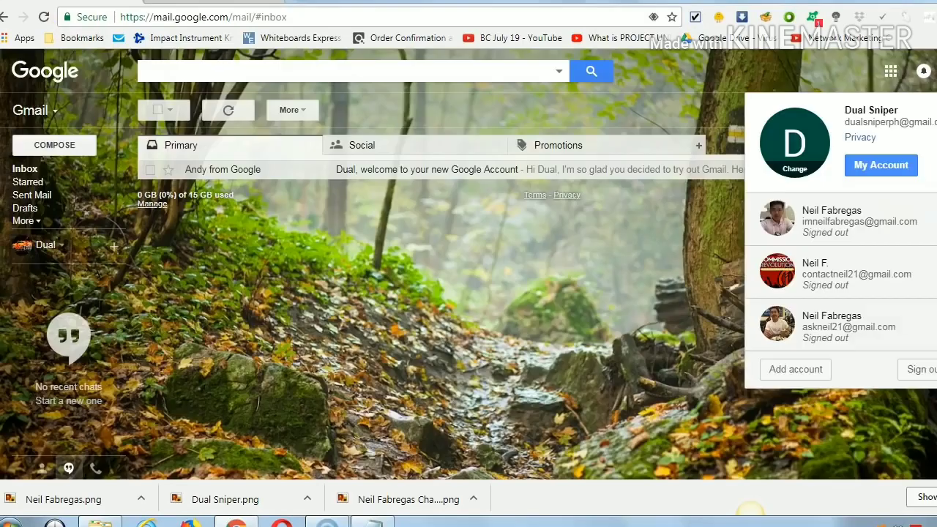
pyautogui.click(924, 70)
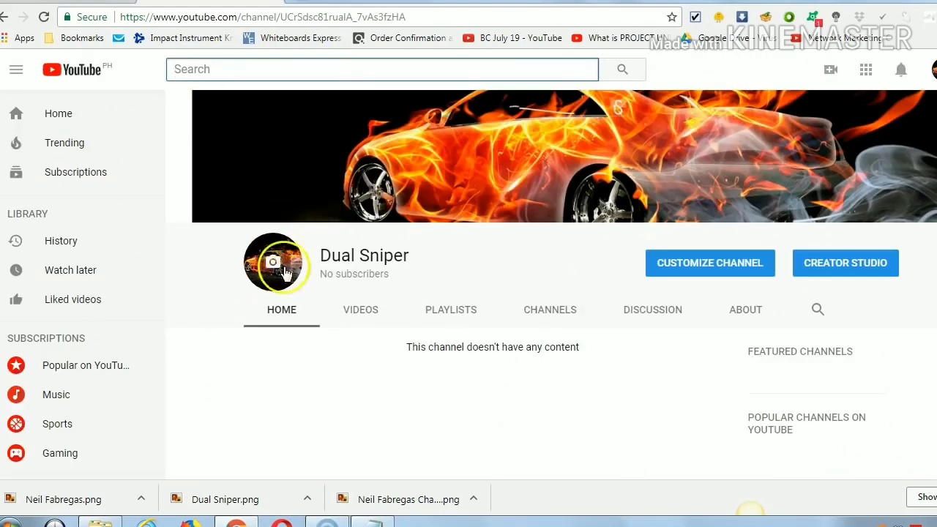
pyautogui.scroll(-2, 627, 372)
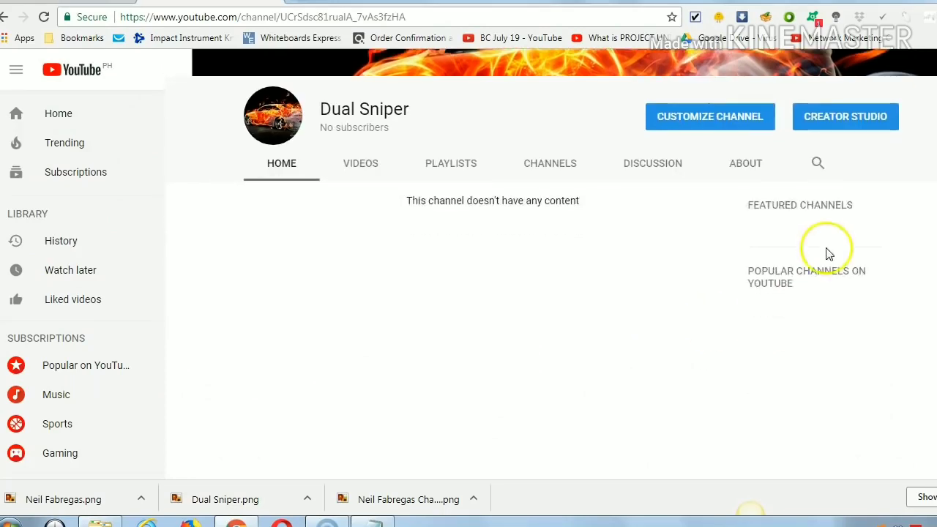
pyautogui.scroll(1, 718, 227)
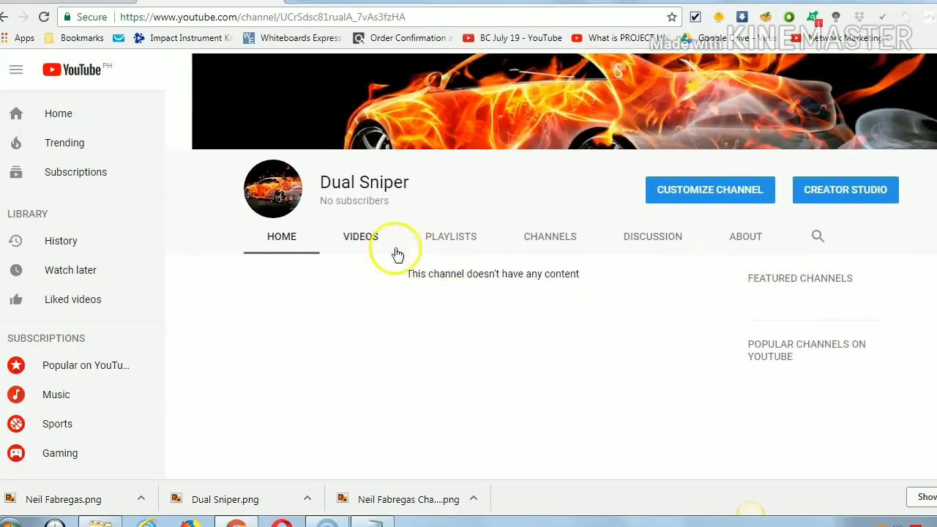
pyautogui.scroll(1, 619, 309)
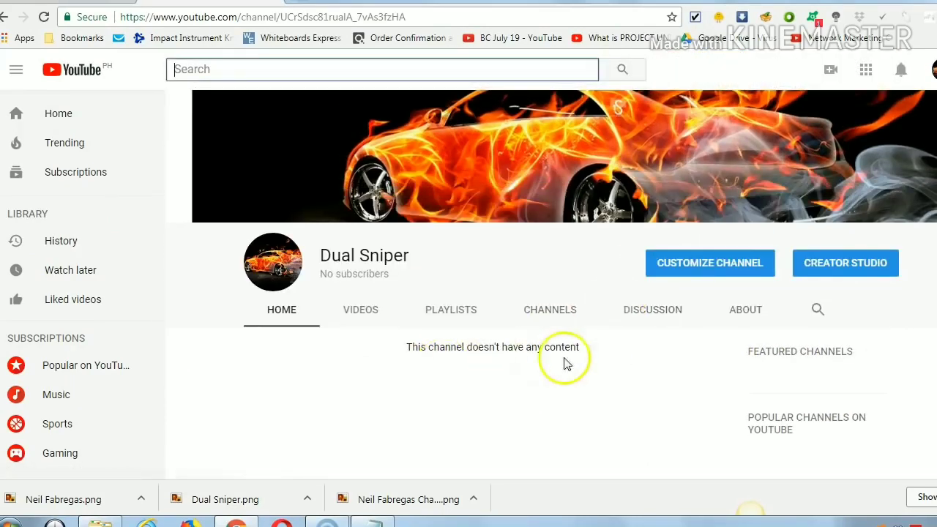
pyautogui.scroll(-1, 179, 385)
pyautogui.scroll(1, 224, 383)
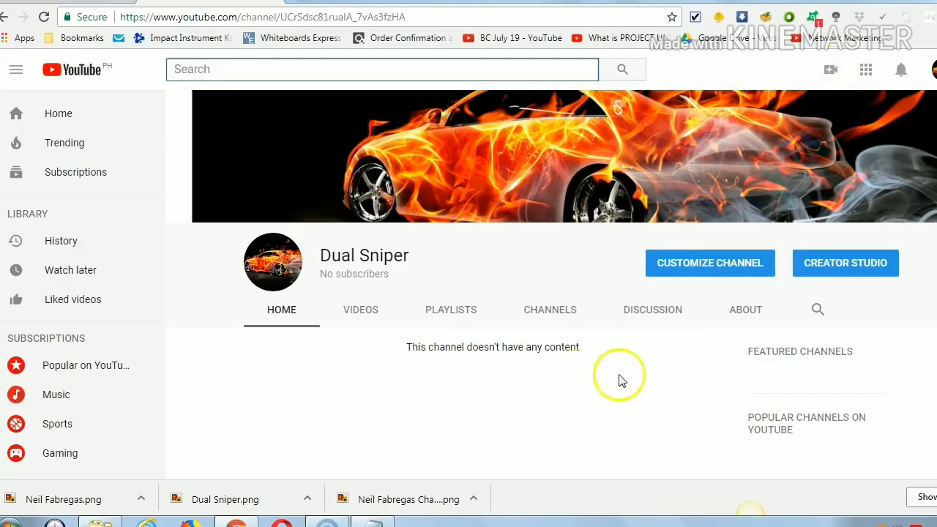
# Choose Upload video from the camera icon menu to reach the upload page.
pyautogui.click(831, 70)
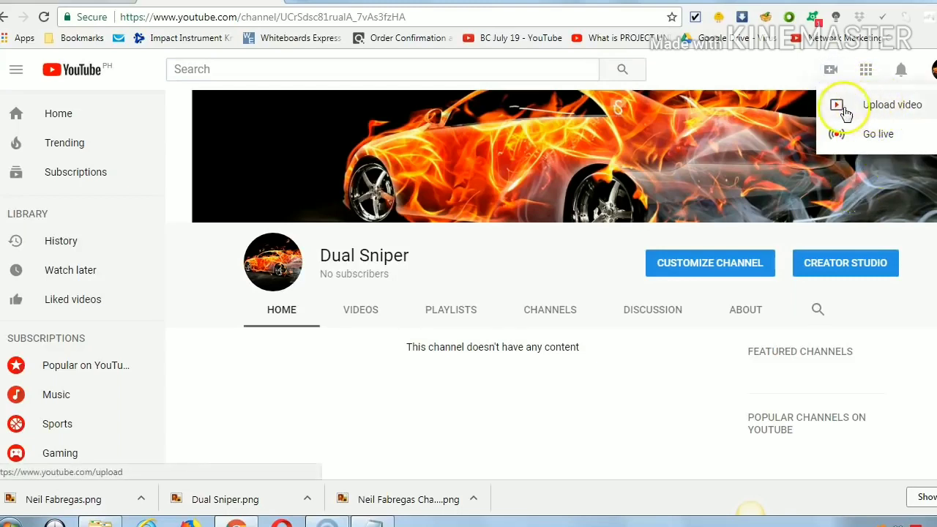
pyautogui.click(882, 111)
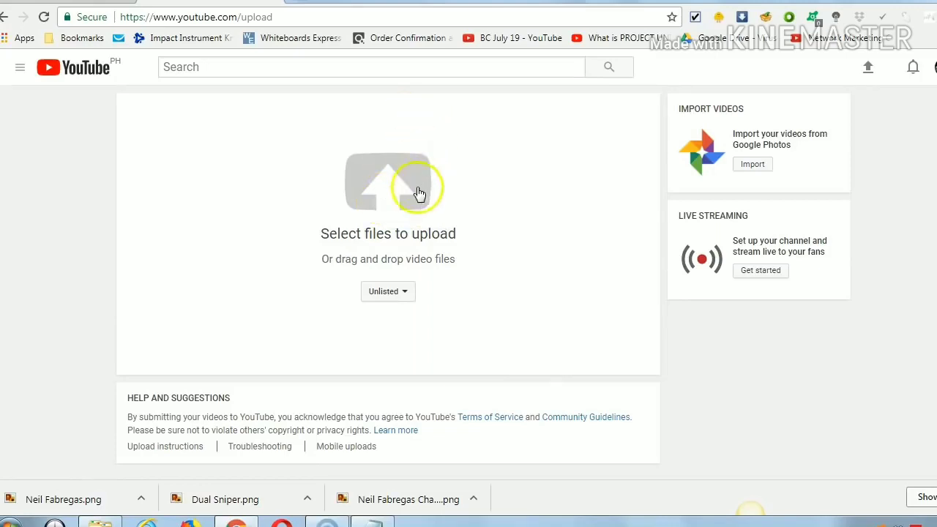
# Upload 'PB Module 1 - Installing And Configuring Profit Builder' from Videos > Profit Builder Training.
pyautogui.click(380, 194)
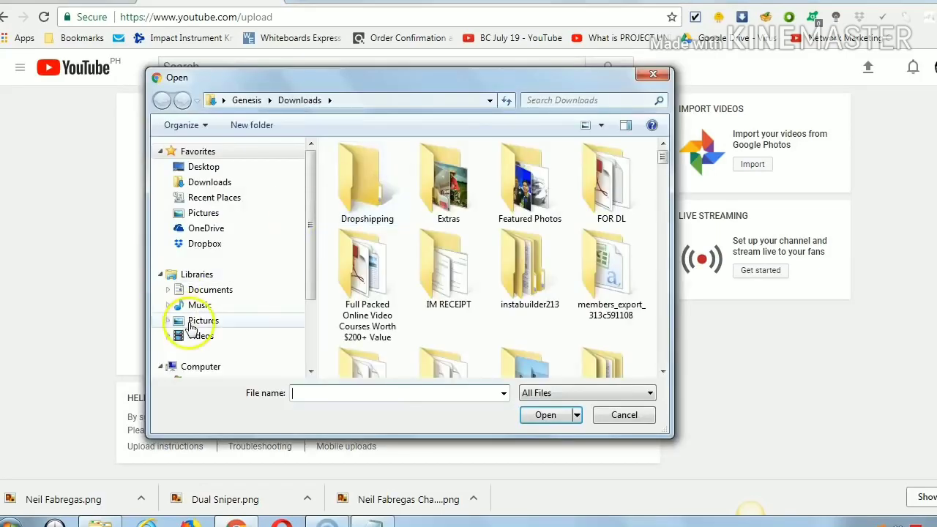
pyautogui.click(220, 337)
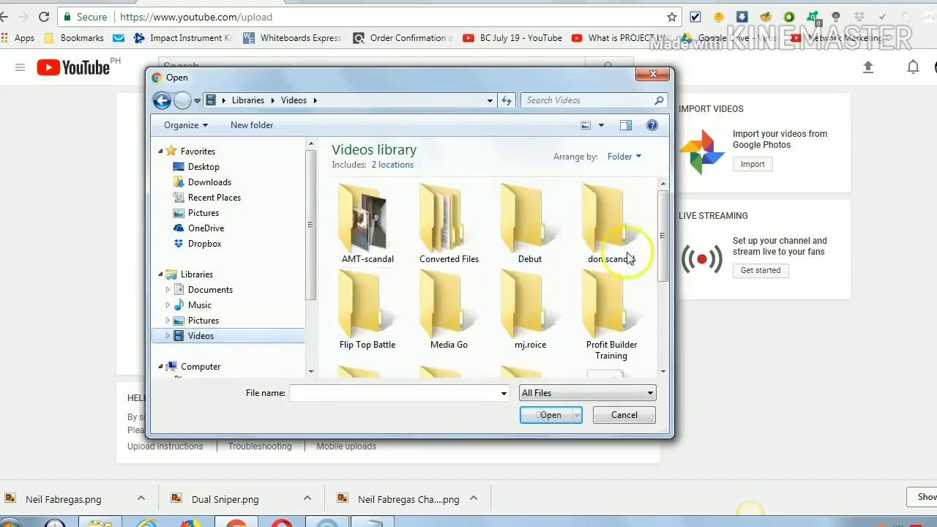
pyautogui.moveTo(667, 235); pyautogui.dragTo(655, 290)
pyautogui.doubleClick(612, 197)
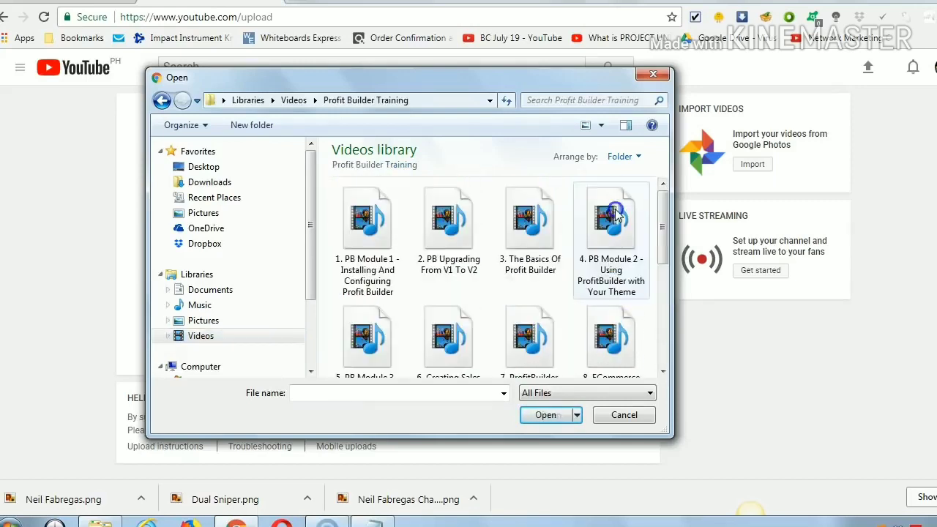
pyautogui.click(375, 238)
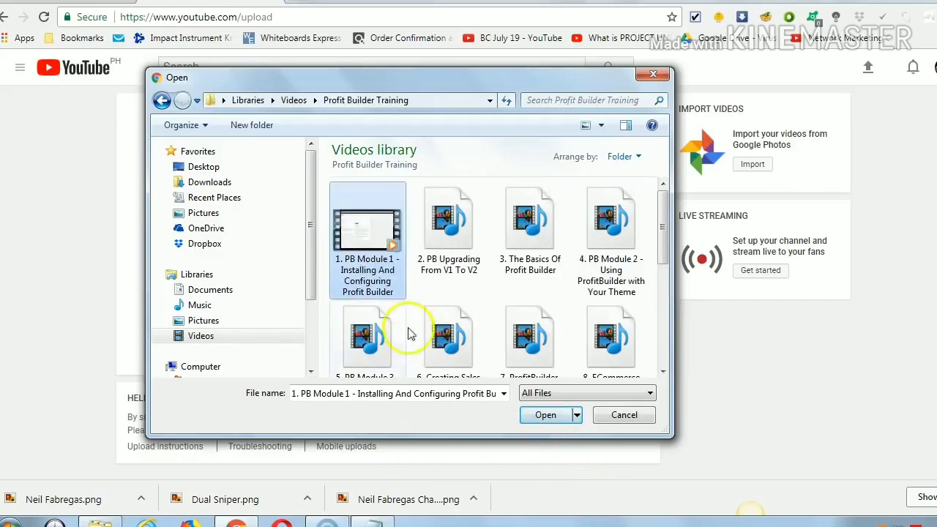
pyautogui.click(548, 415)
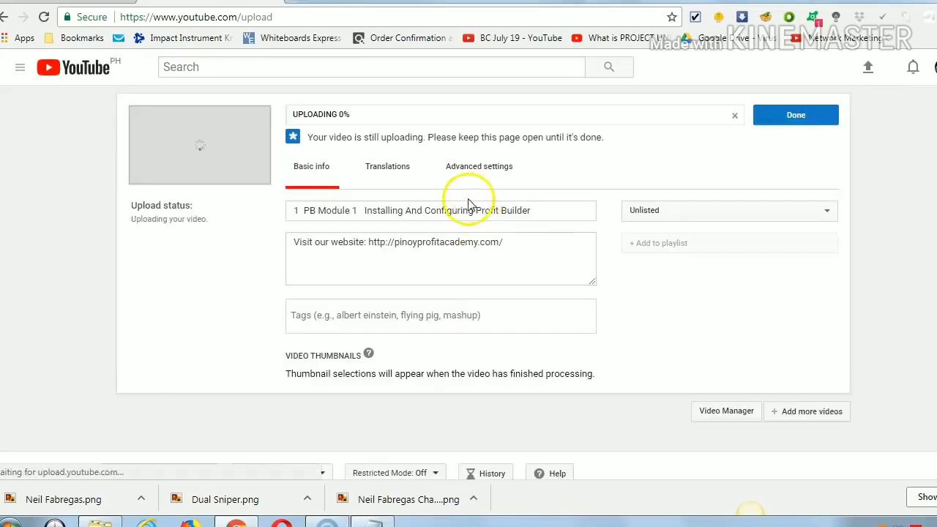
pyautogui.click(300, 245)
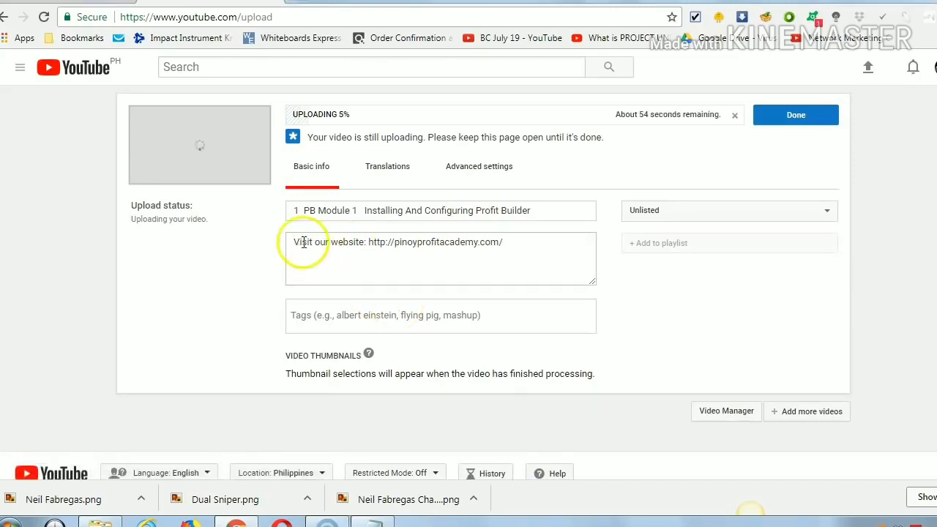
pyautogui.moveTo(290, 239); pyautogui.dragTo(528, 242)
pyautogui.click(541, 246)
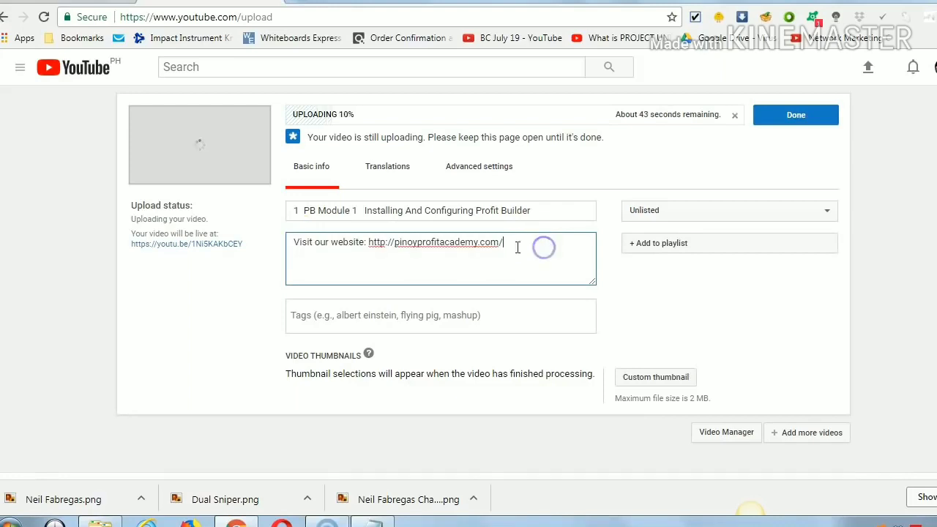
pyautogui.moveTo(295, 242); pyautogui.dragTo(530, 247)
pyautogui.click(527, 247)
pyautogui.click(314, 260)
pyautogui.moveTo(292, 242); pyautogui.dragTo(383, 249)
pyautogui.click(329, 260)
pyautogui.click(530, 245)
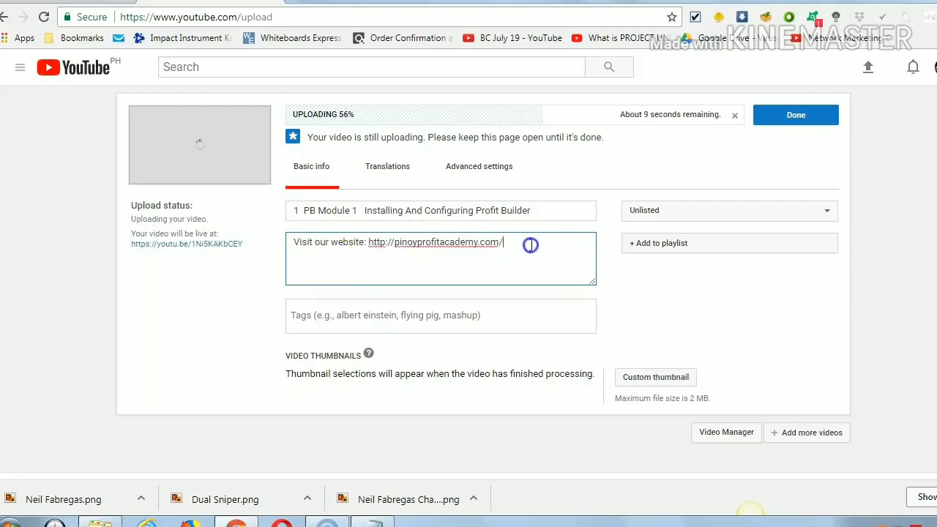
pyautogui.press('Return')
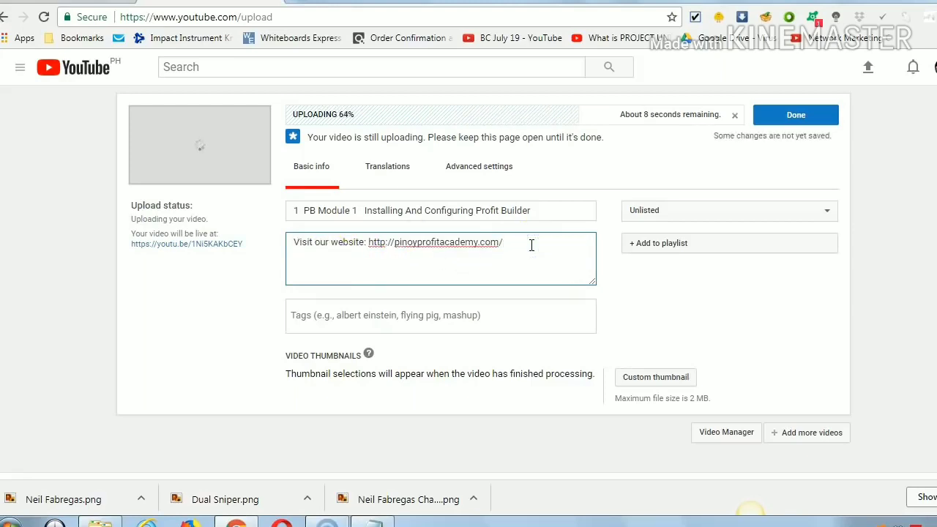
pyautogui.click(531, 252)
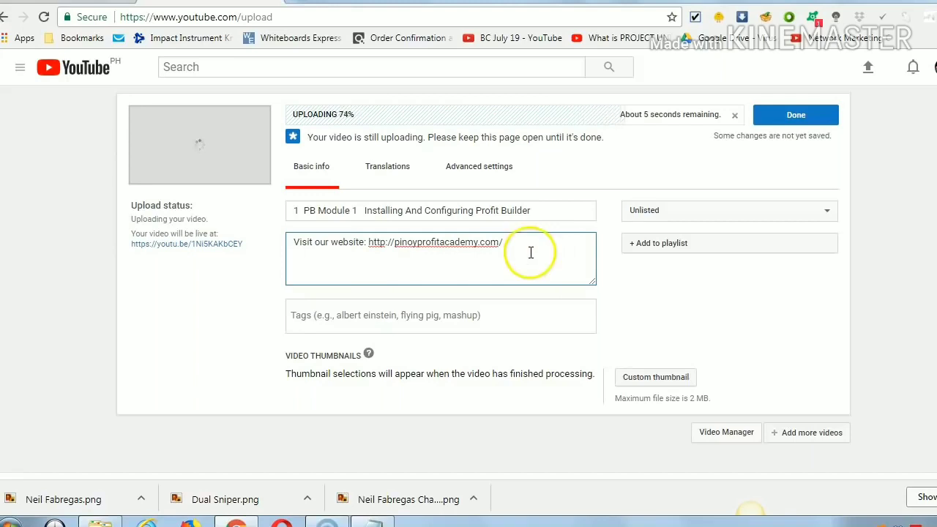
pyautogui.write('Add')
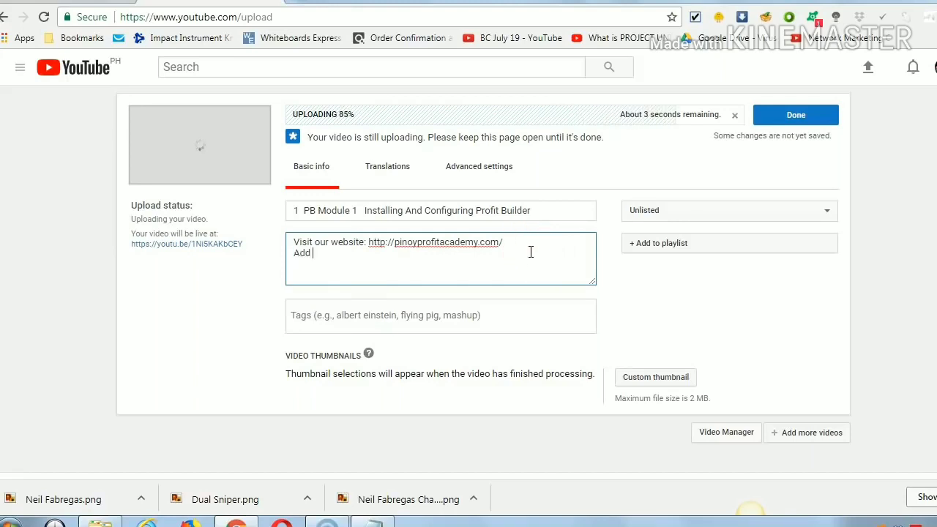
pyautogui.write(' mw')
pyautogui.press('BackSpace')
pyautogui.write('e on FB: (link')
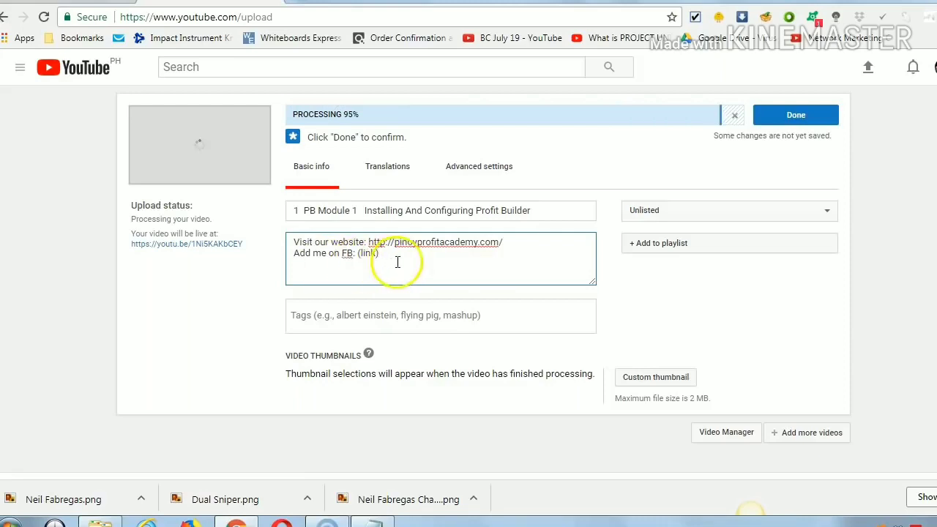
pyautogui.press('BackSpace')
pyautogui.press('BackSpace')
pyautogui.press('BackSpace')
pyautogui.press('BackSpace')
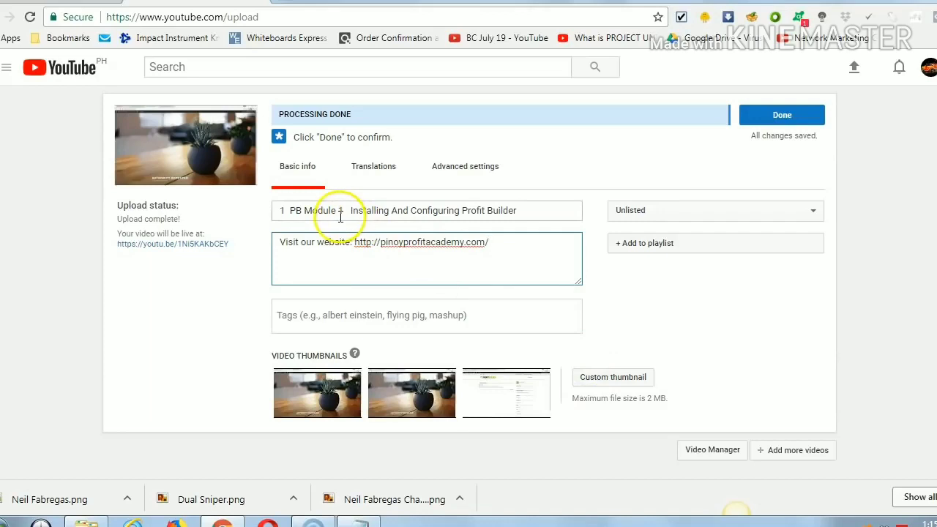
# Add a period after the leading 1 in the title and remove the extra space.
pyautogui.moveTo(268, 211); pyautogui.dragTo(535, 210)
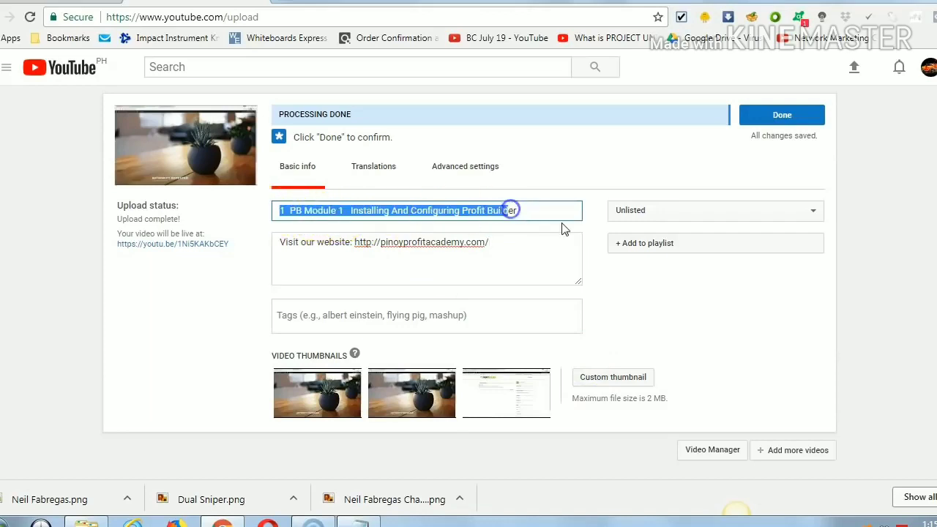
pyautogui.click(538, 213)
pyautogui.click(283, 211)
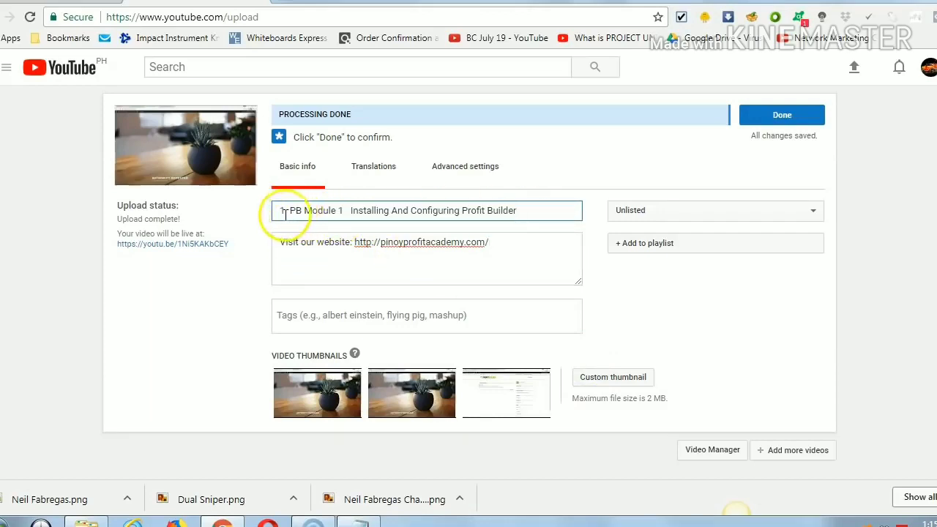
pyautogui.write('.')
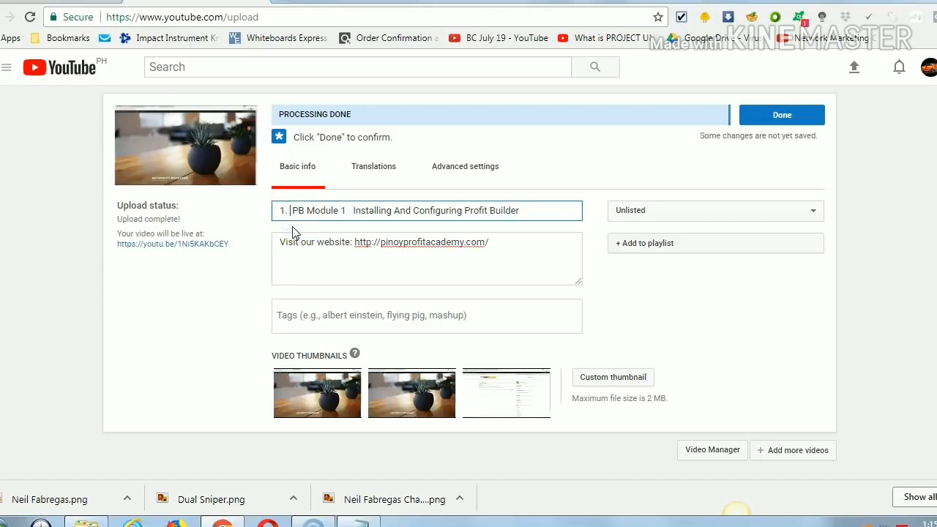
pyautogui.press('BackSpace')
# Insert a hyphen before 'Installing' in the title and remove the extra space.
pyautogui.click(299, 236)
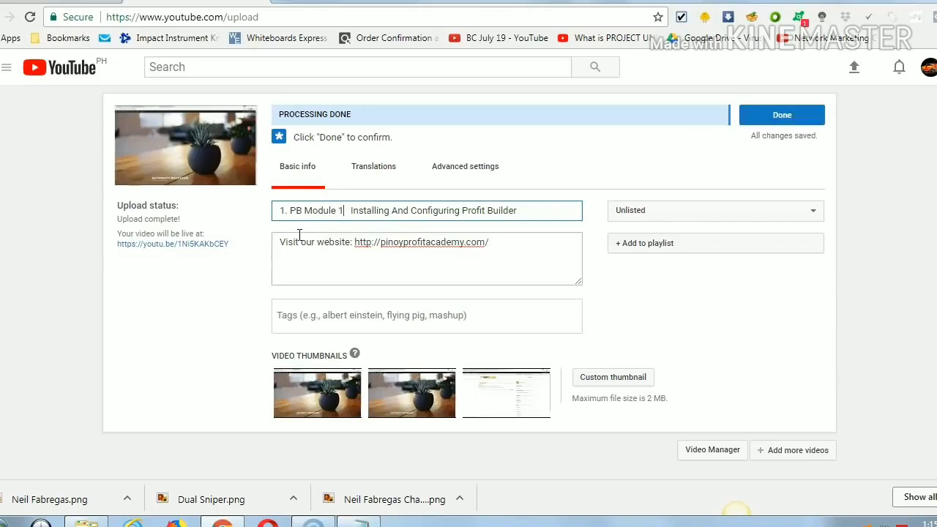
pyautogui.write('-')
pyautogui.press('BackSpace')
pyautogui.press('BackSpace')
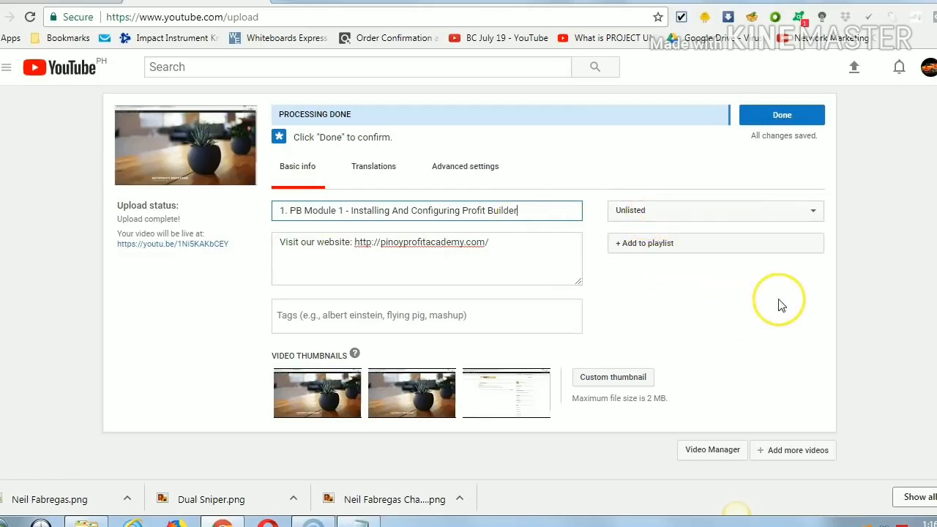
pyautogui.click(654, 246)
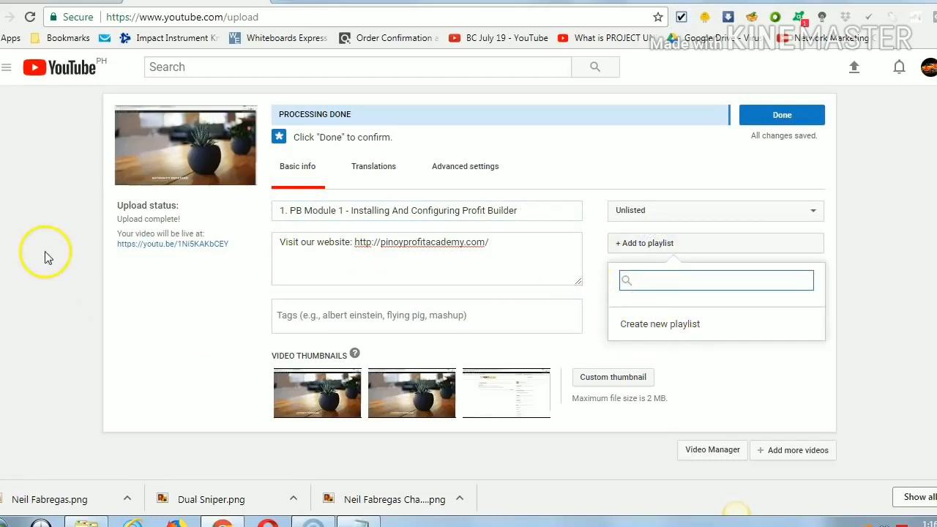
# Close the playlist list without adding the video and start picking a custom thumbnail.
pyautogui.click(878, 231)
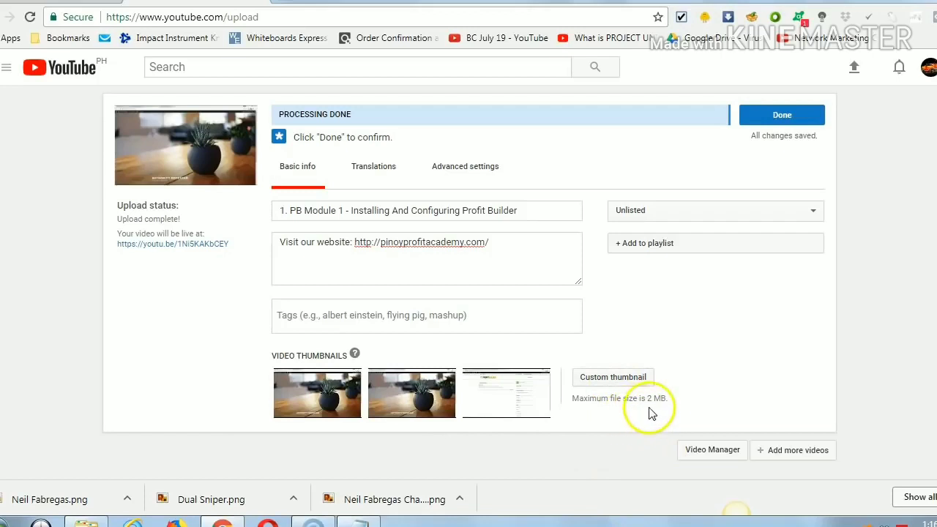
pyautogui.click(614, 381)
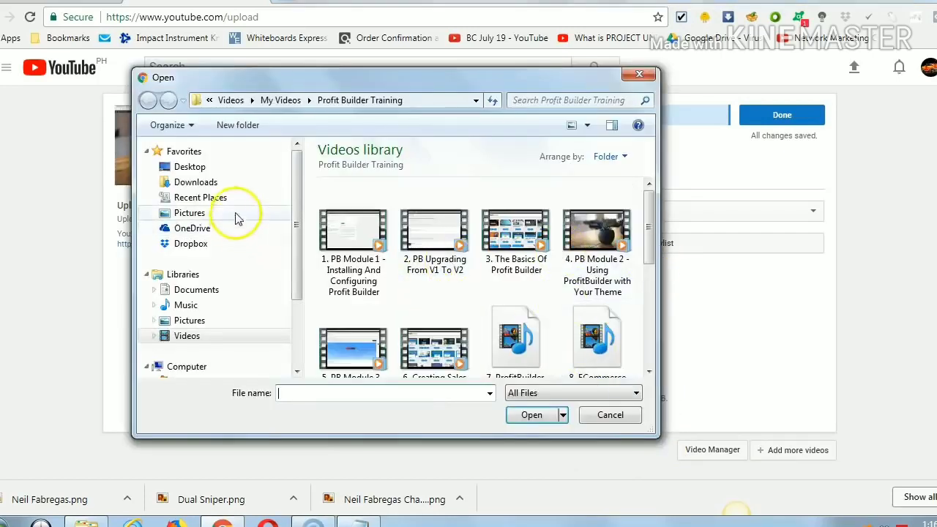
# Set blog.png from the Downloads folder as the video's custom thumbnail.
pyautogui.click(208, 183)
pyautogui.moveTo(648, 156); pyautogui.dragTo(649, 255)
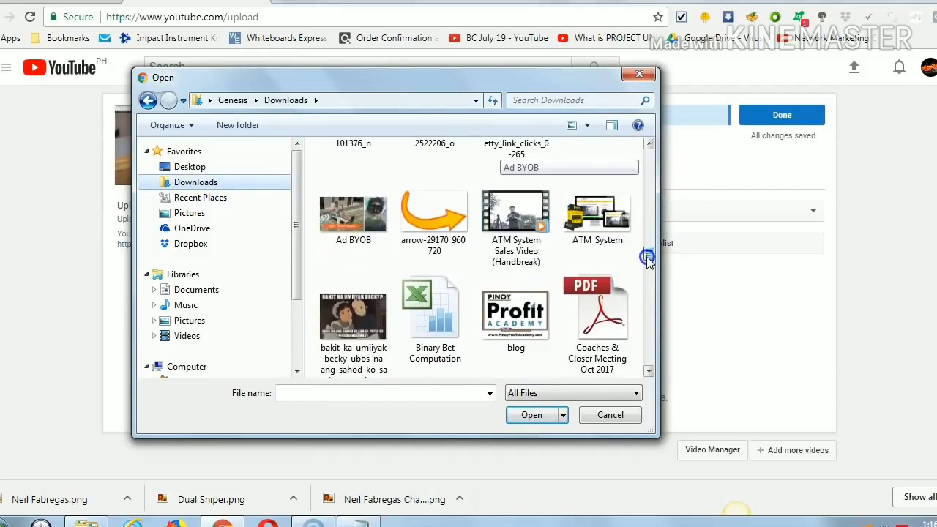
pyautogui.click(519, 317)
pyautogui.click(532, 414)
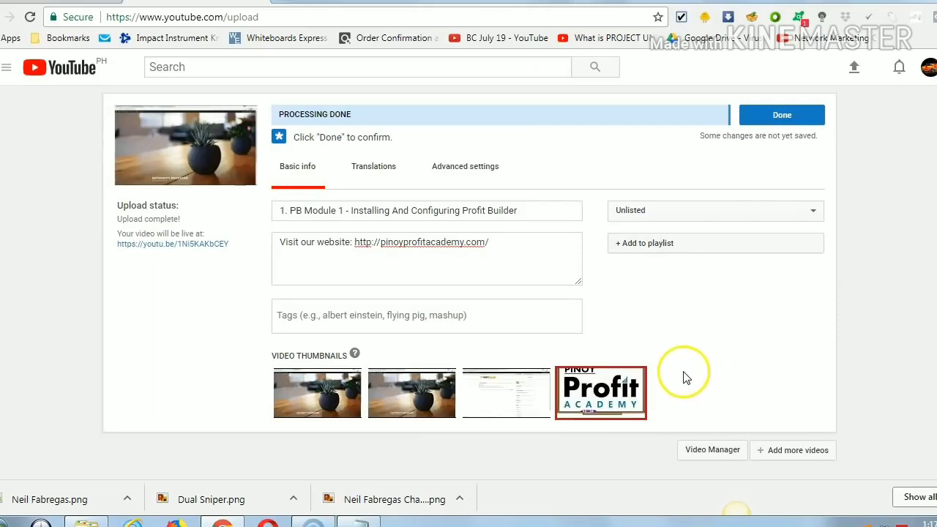
# Finish the upload with all changes saved and reopen the video's editing page.
pyautogui.moveTo(636, 392)
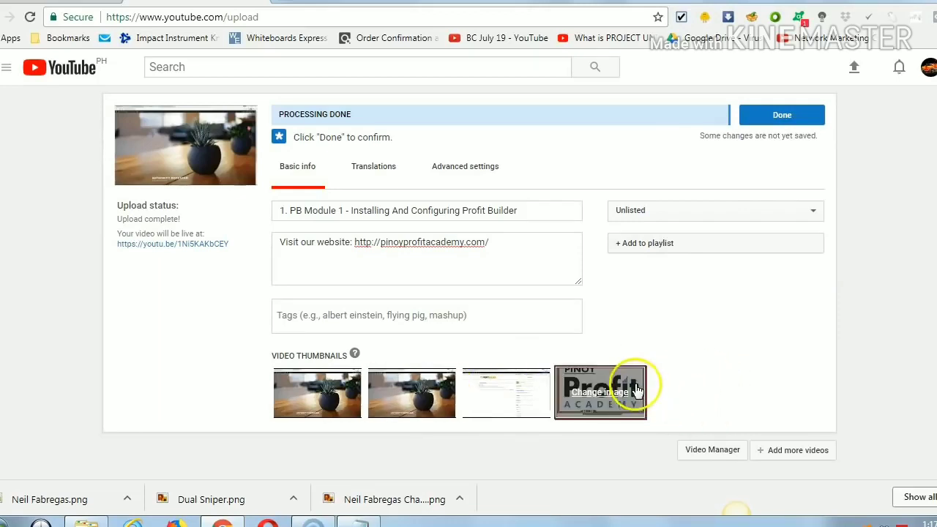
pyautogui.click(789, 123)
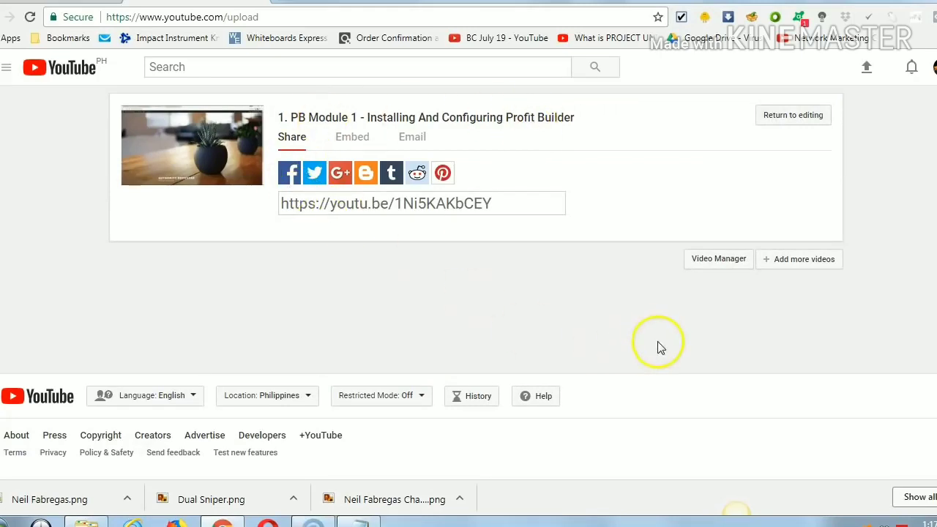
pyautogui.click(796, 117)
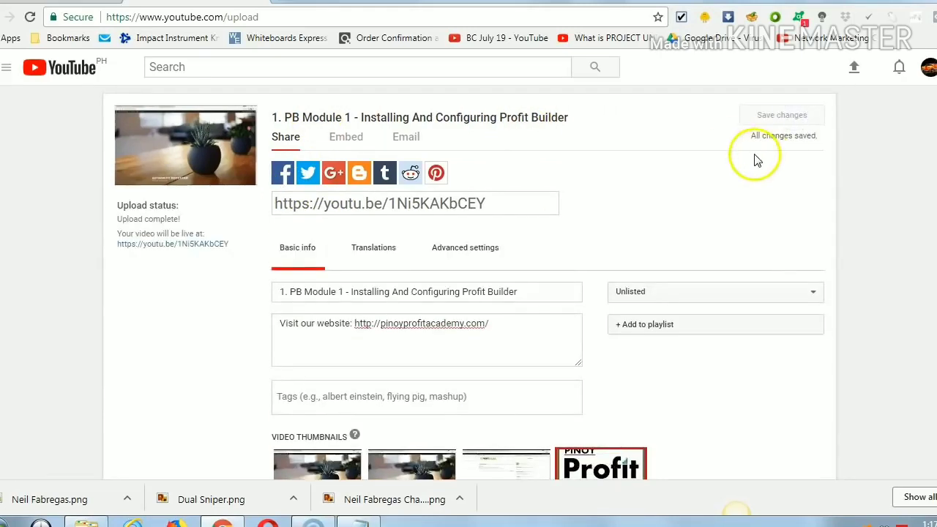
pyautogui.scroll(-3, 758, 154)
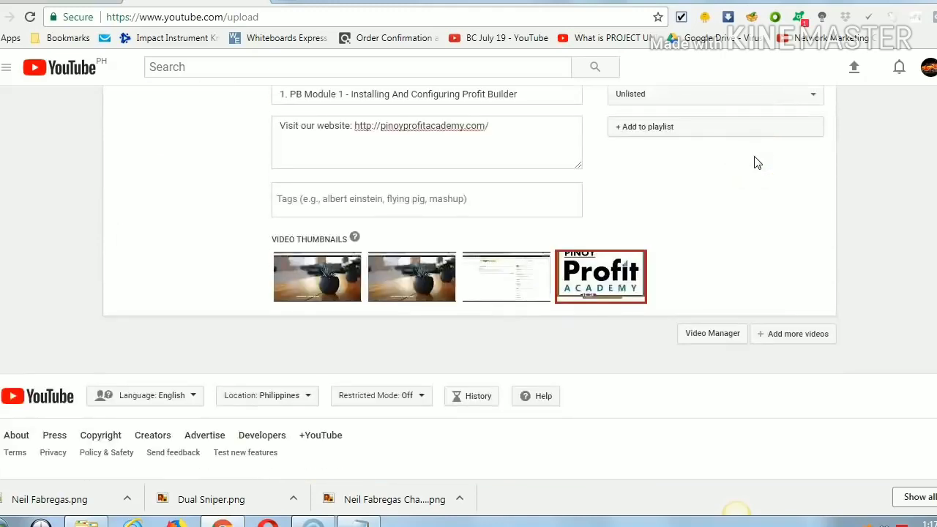
# Open the Video Manager and review the single unlisted PB Module 1 video.
pyautogui.click(707, 338)
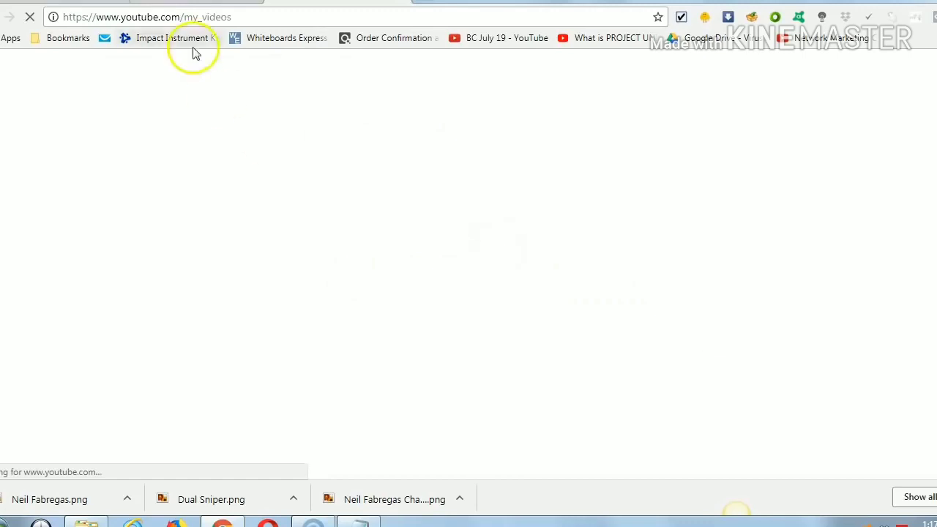
pyautogui.hotkey('alt', 'Left')
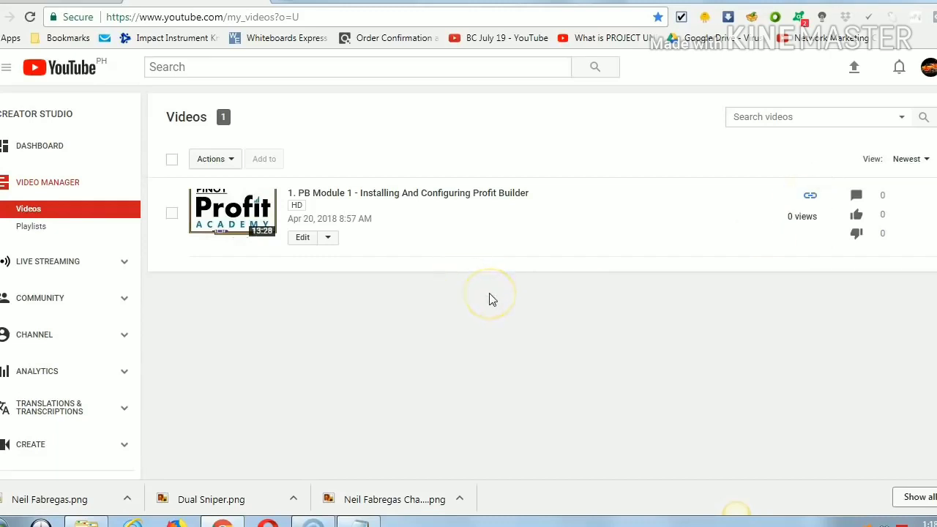
pyautogui.scroll(-5, 491, 295)
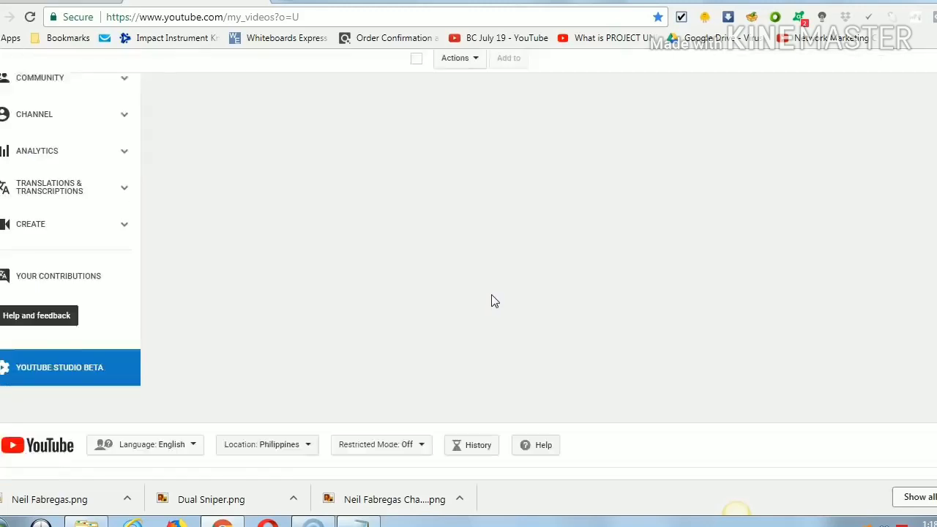
pyautogui.scroll(3, 491, 300)
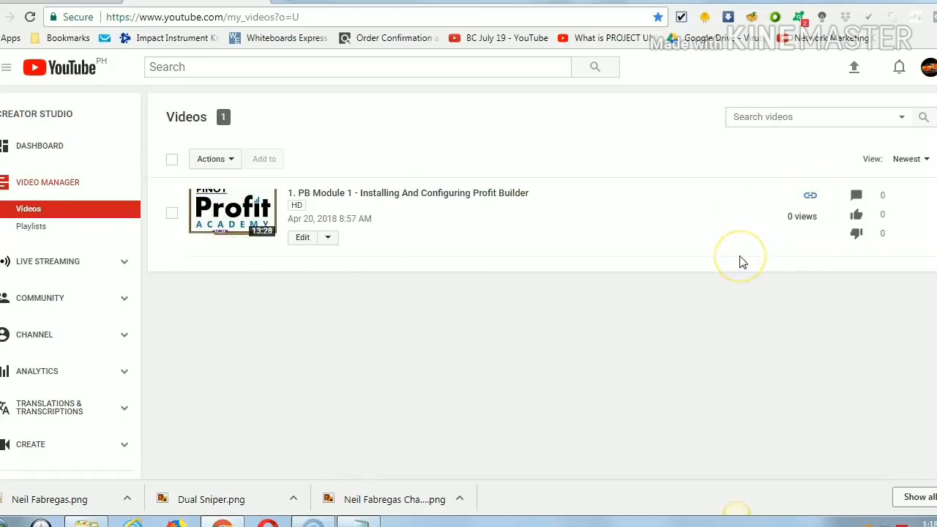
pyautogui.scroll(-3, 740, 261)
pyautogui.scroll(3, 739, 262)
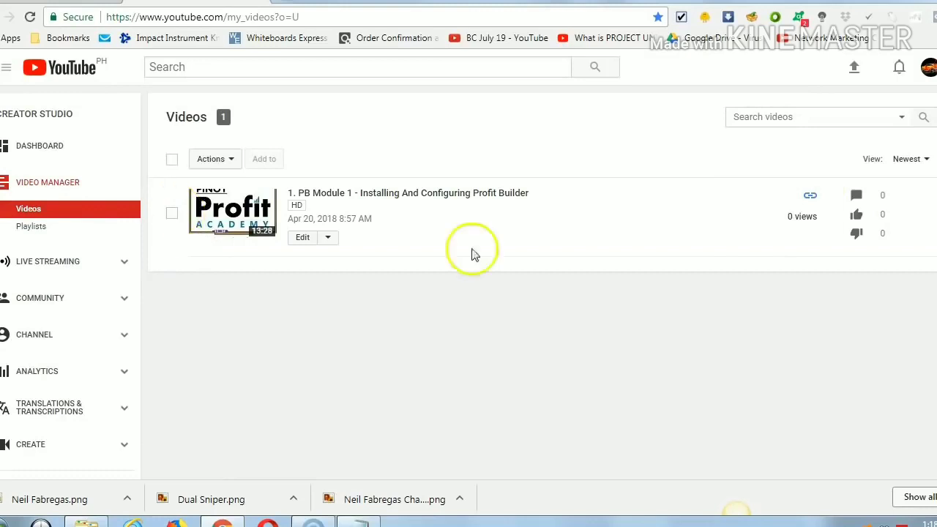
# Open the PB Module 1 video for editing and switch its privacy to Public.
pyautogui.click(304, 239)
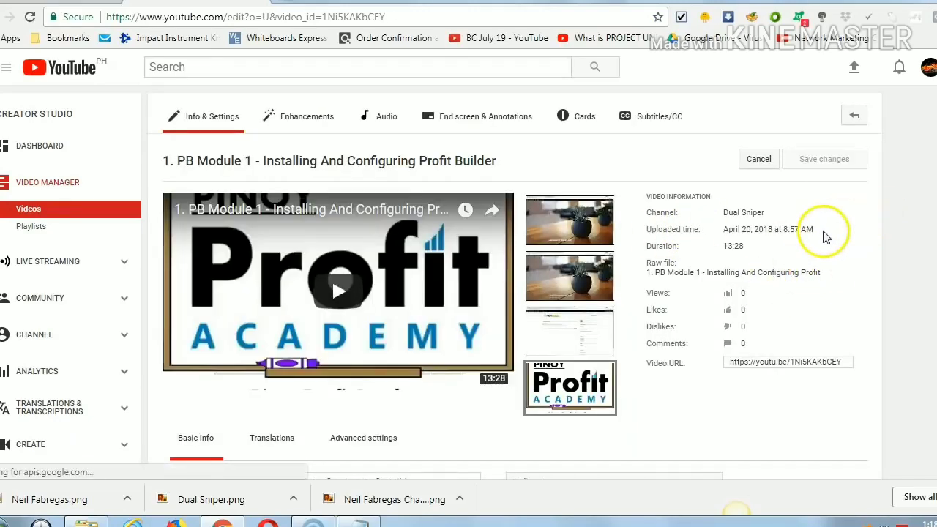
pyautogui.scroll(-2, 408, 349)
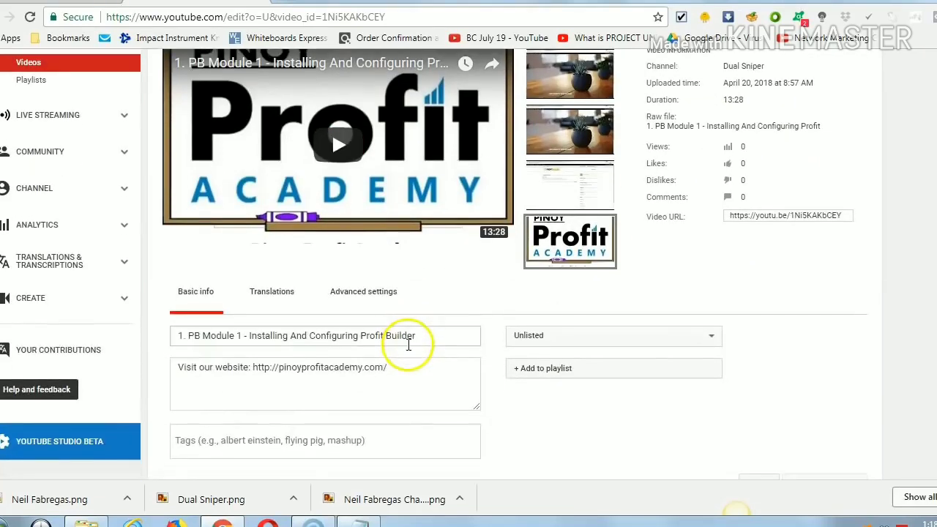
pyautogui.click(666, 338)
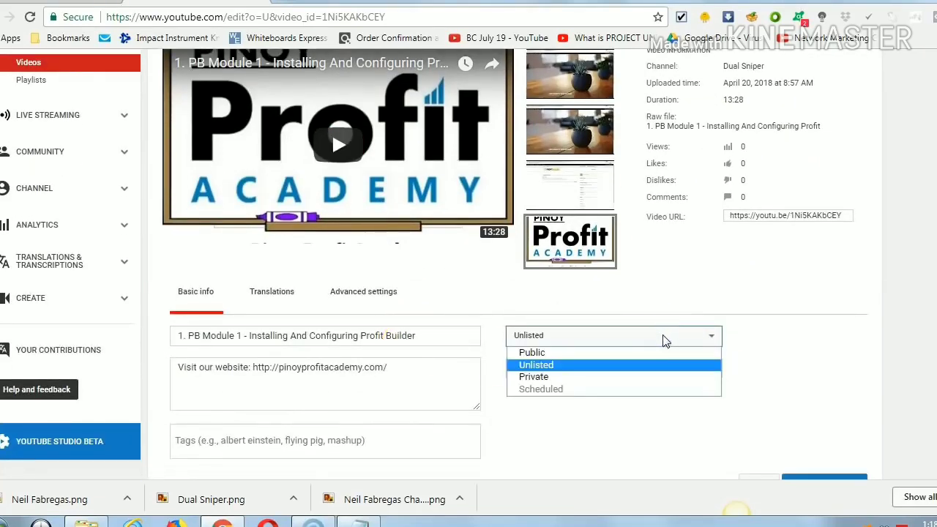
pyautogui.click(896, 324)
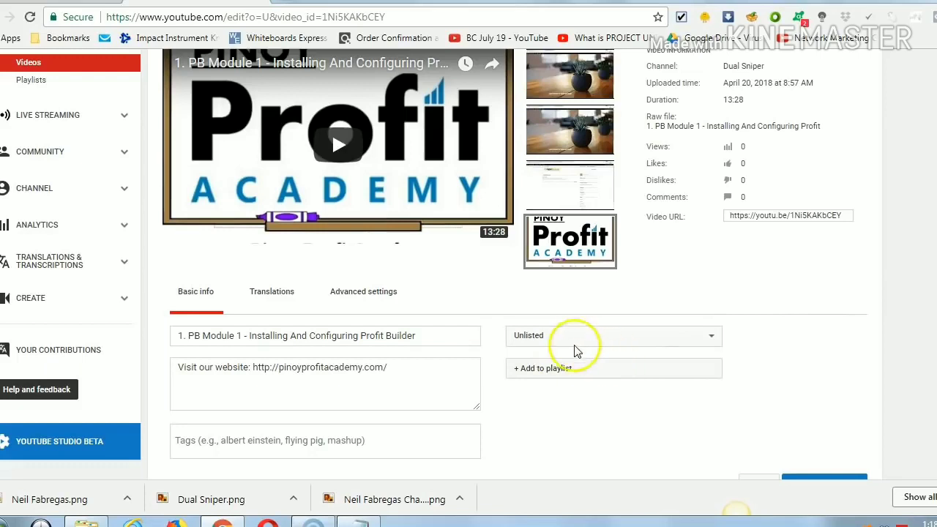
pyautogui.click(709, 340)
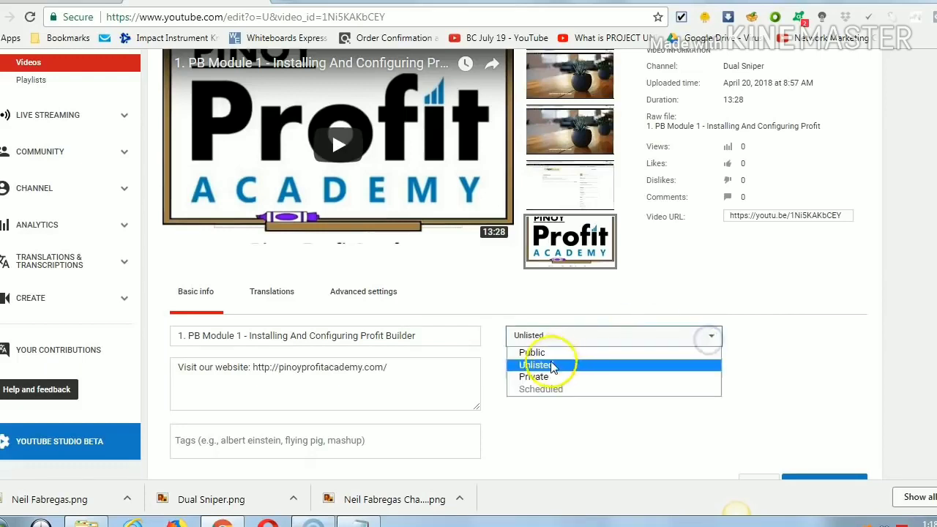
pyautogui.click(828, 338)
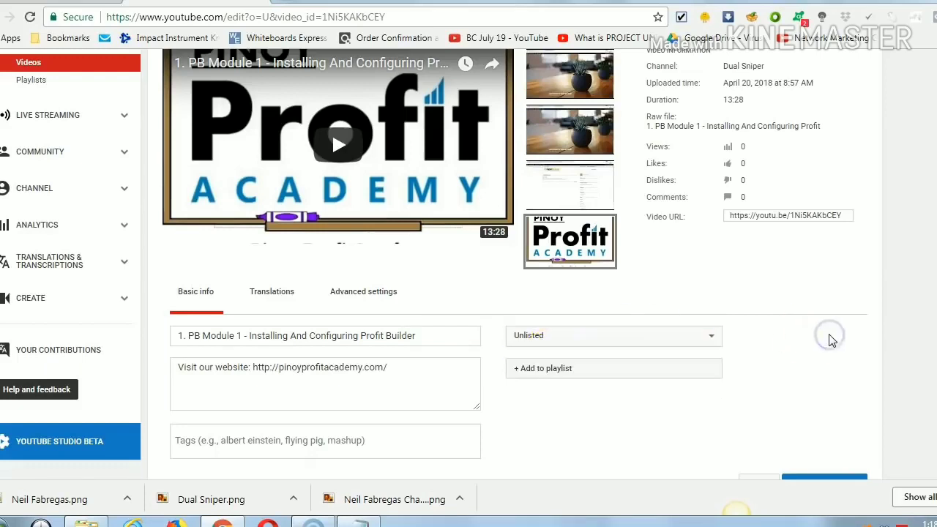
pyautogui.click(705, 339)
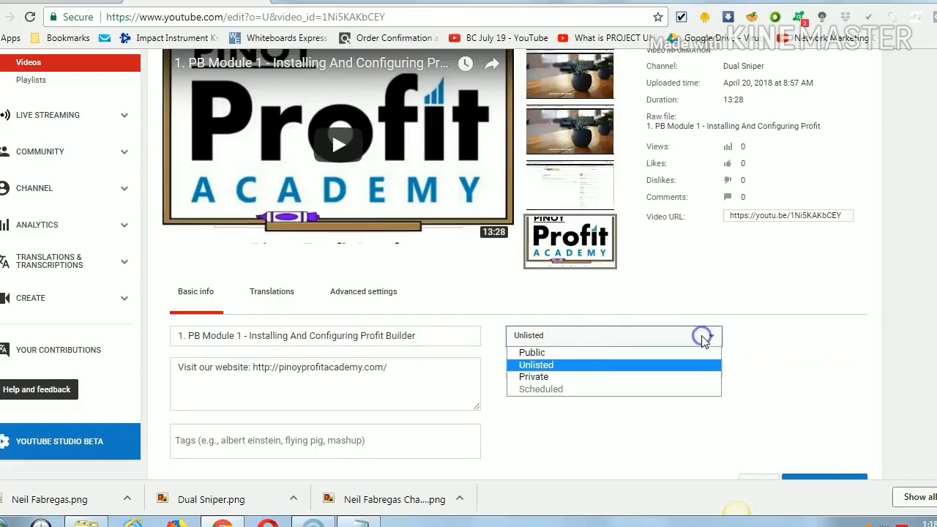
pyautogui.click(558, 358)
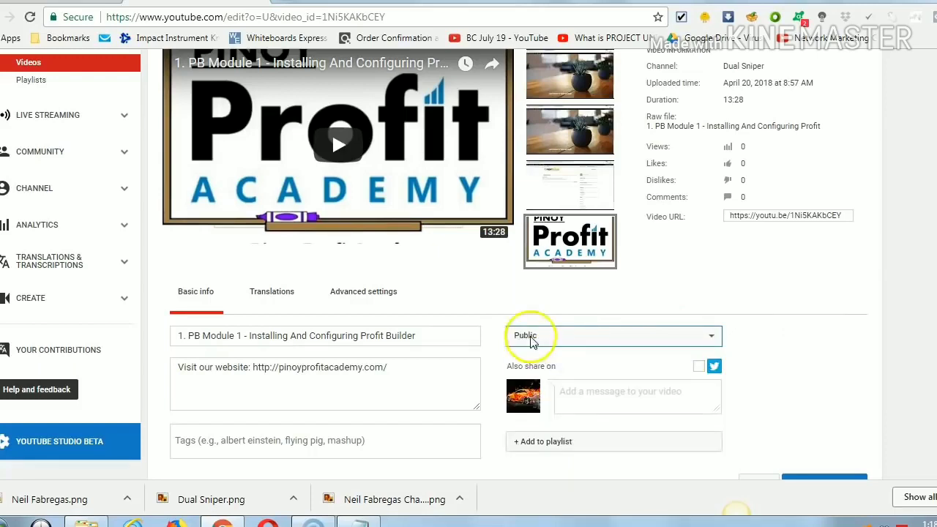
# Set the video's privacy back to Unlisted.
pyautogui.scroll(-2, 605, 358)
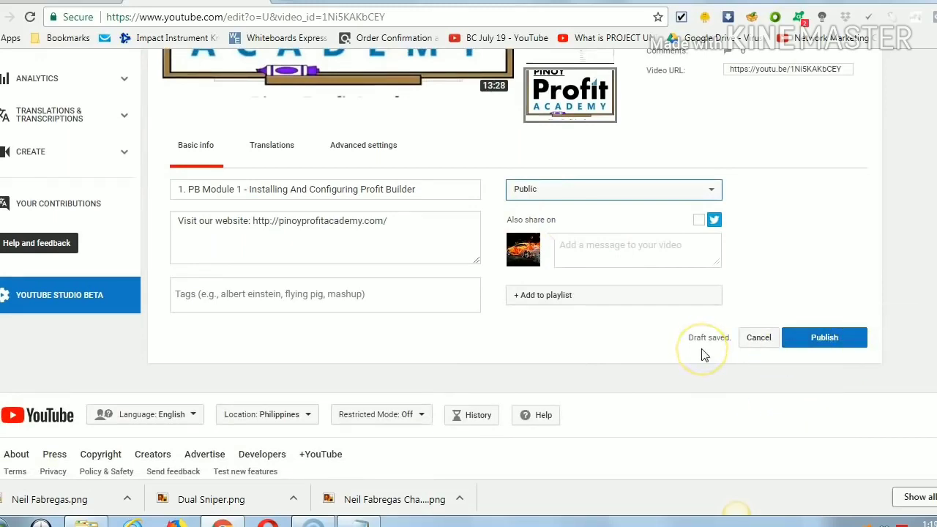
pyautogui.scroll(1, 703, 355)
pyautogui.click(709, 264)
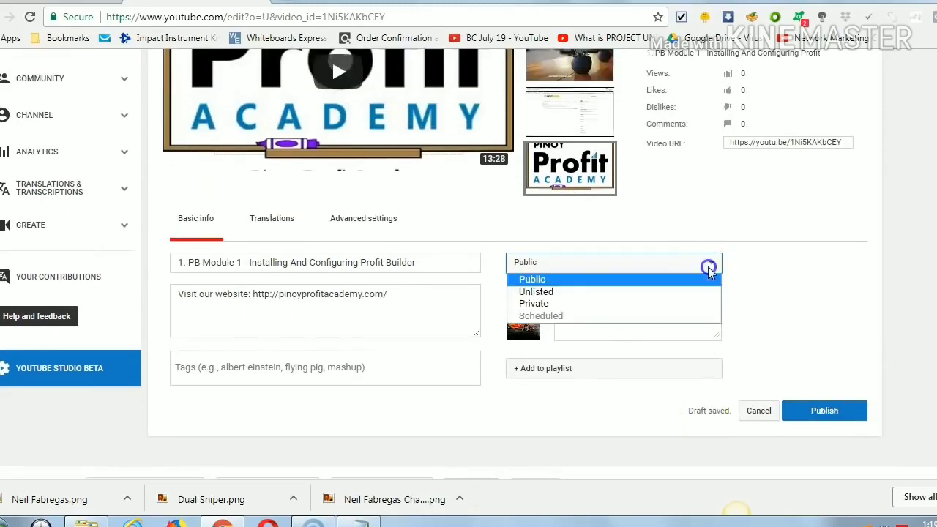
pyautogui.click(589, 293)
pyautogui.scroll(2, 812, 329)
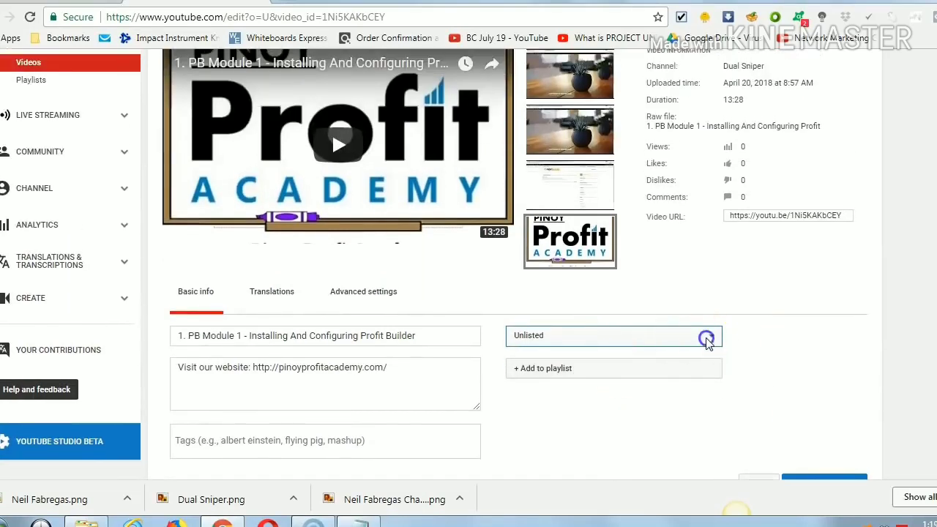
pyautogui.click(709, 338)
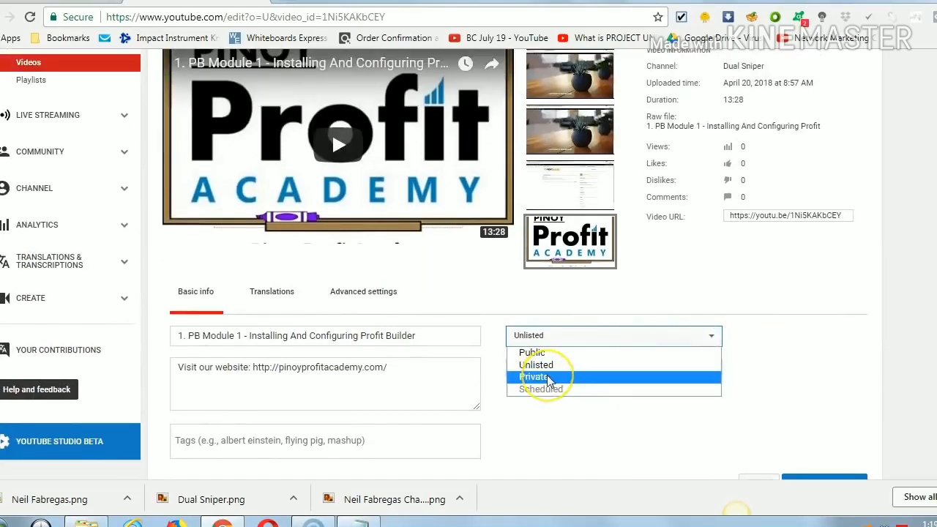
pyautogui.click(551, 366)
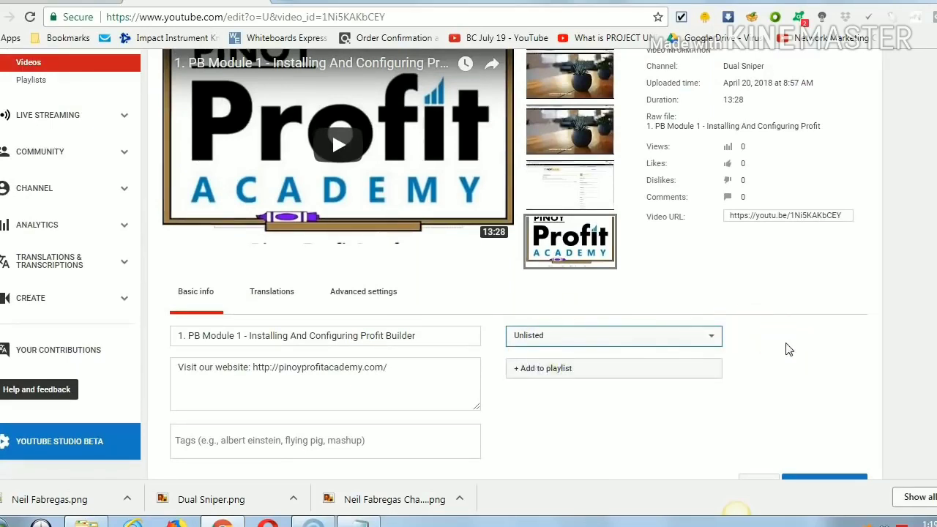
pyautogui.click(714, 338)
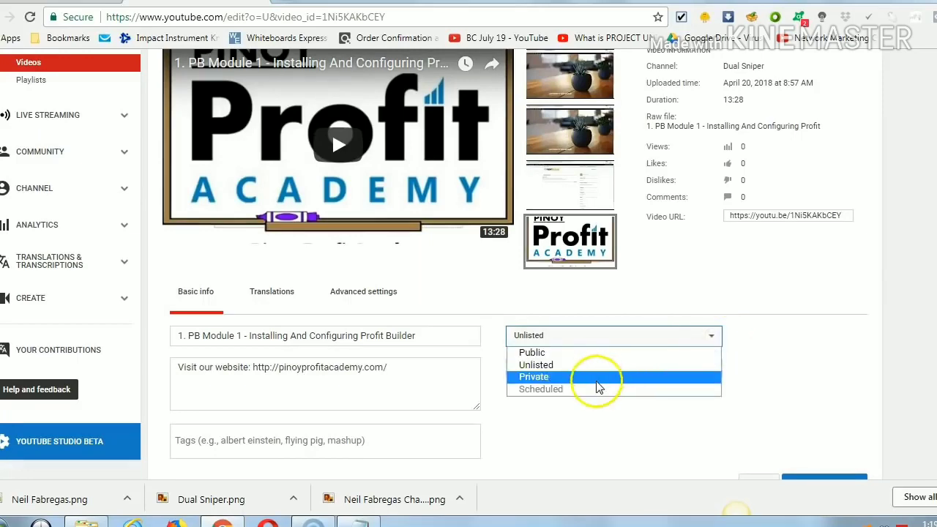
pyautogui.click(573, 366)
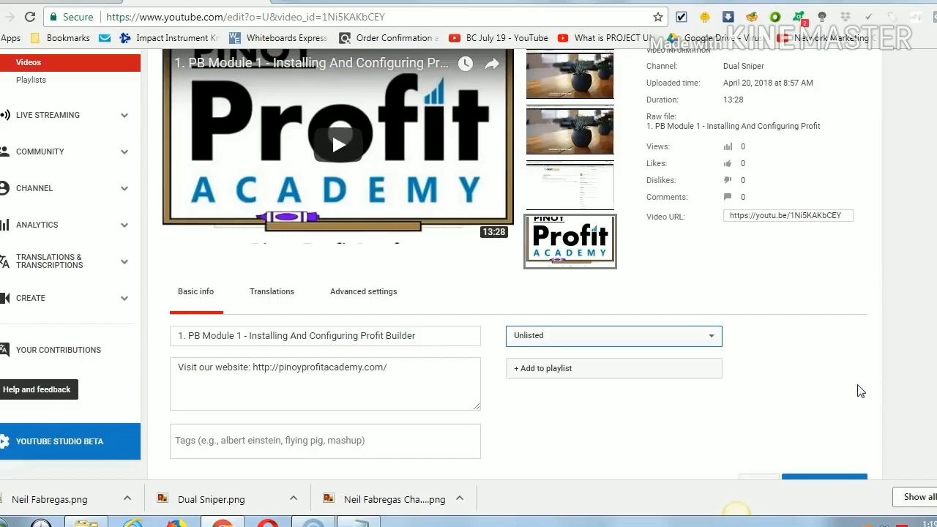
# Save the video's changes and return to the Video Manager list.
pyautogui.scroll(-1, 861, 392)
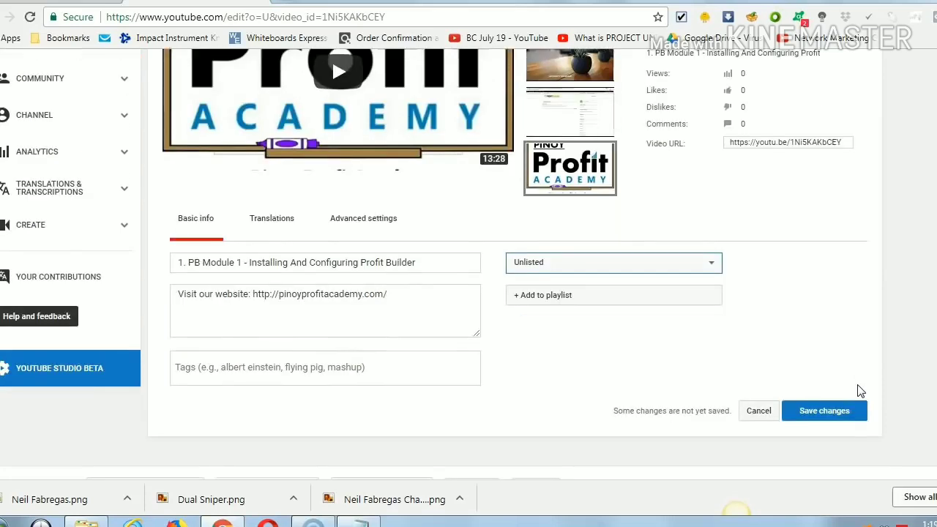
pyautogui.scroll(1, 860, 391)
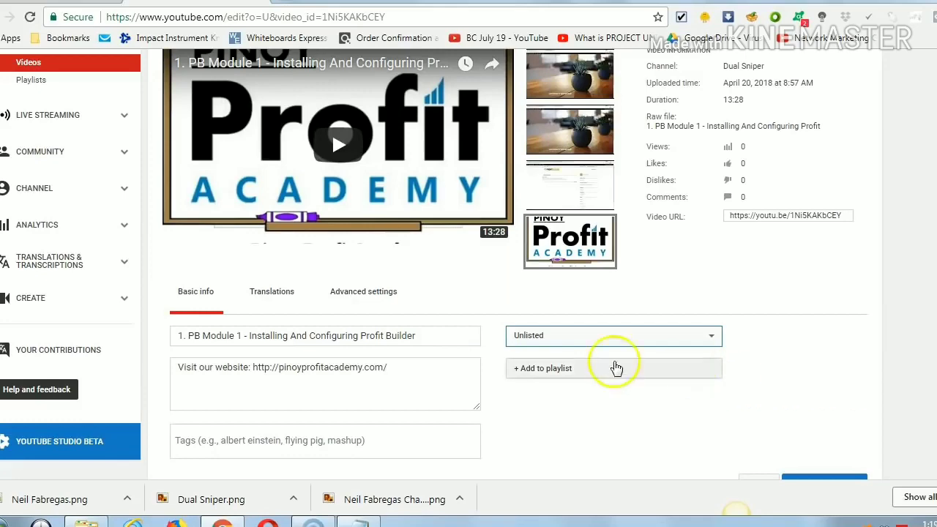
pyautogui.scroll(2, 718, 347)
pyautogui.scroll(-3, 780, 349)
pyautogui.scroll(3, 780, 351)
pyautogui.click(829, 161)
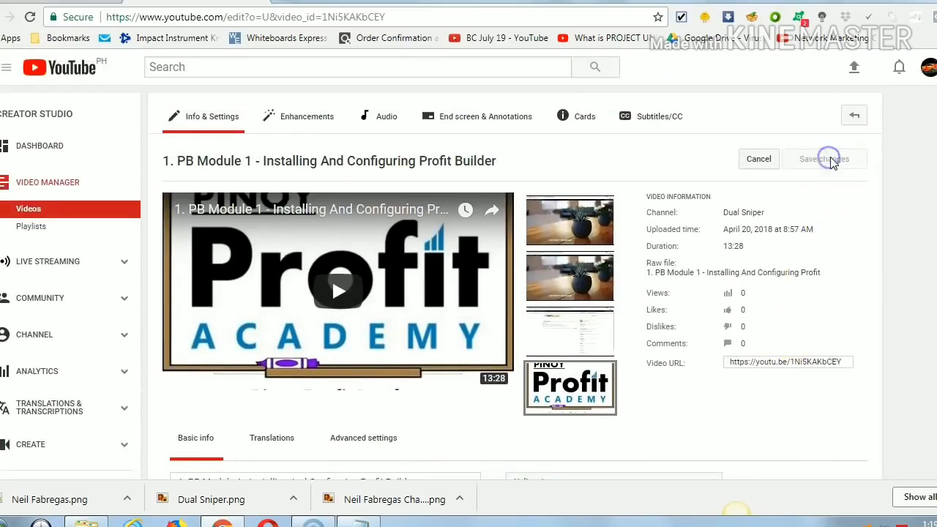
pyautogui.scroll(-3, 866, 308)
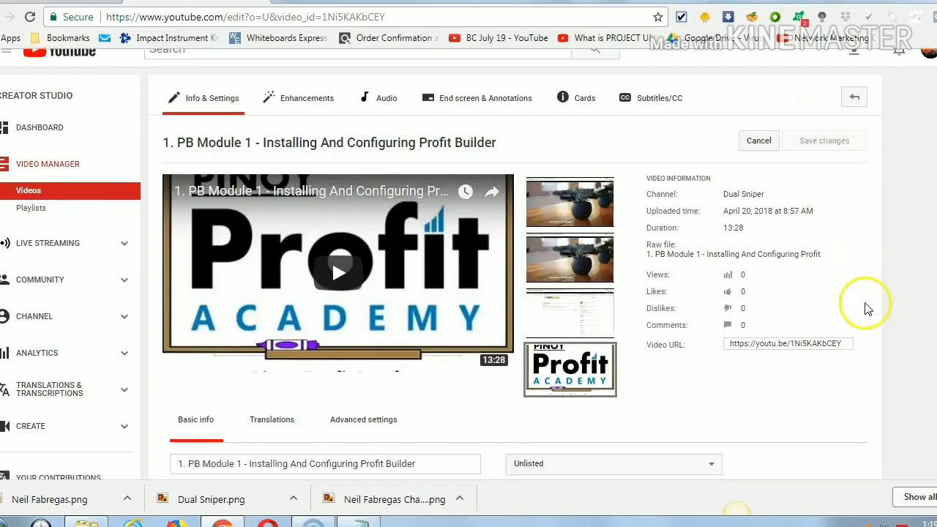
pyautogui.scroll(3, 869, 308)
pyautogui.click(44, 184)
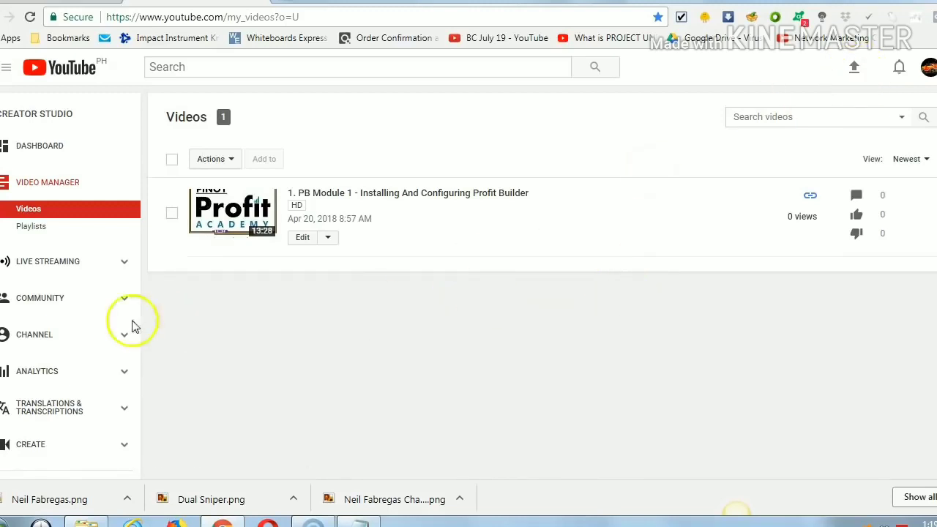
# Go to the channel's Playlists page, which shows no playlists exist yet.
pyautogui.click(31, 232)
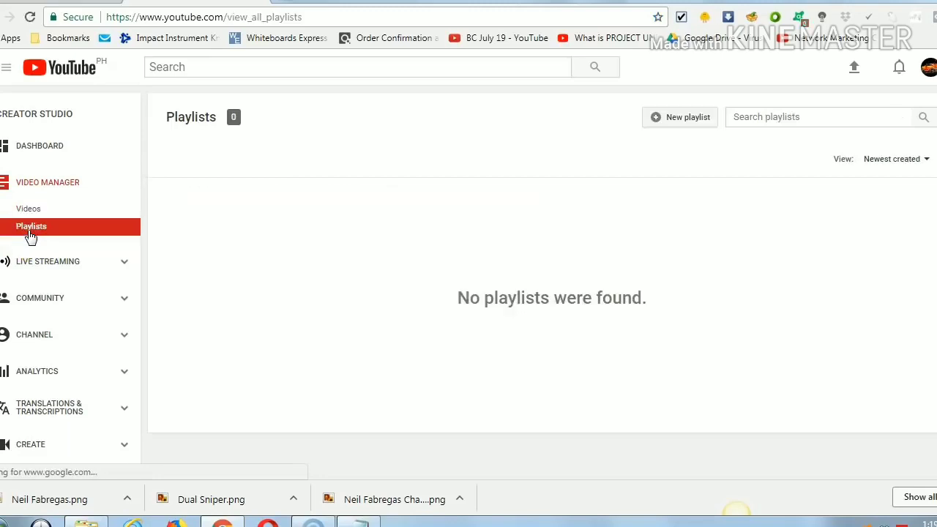
# Start a new playlist and enter the title 'Profit Builder Tutorials'.
pyautogui.click(689, 120)
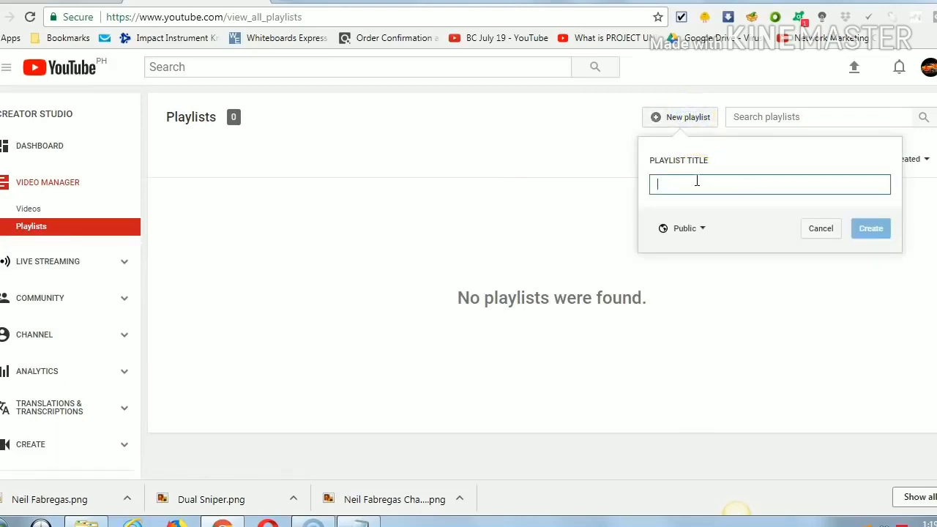
pyautogui.write('My')
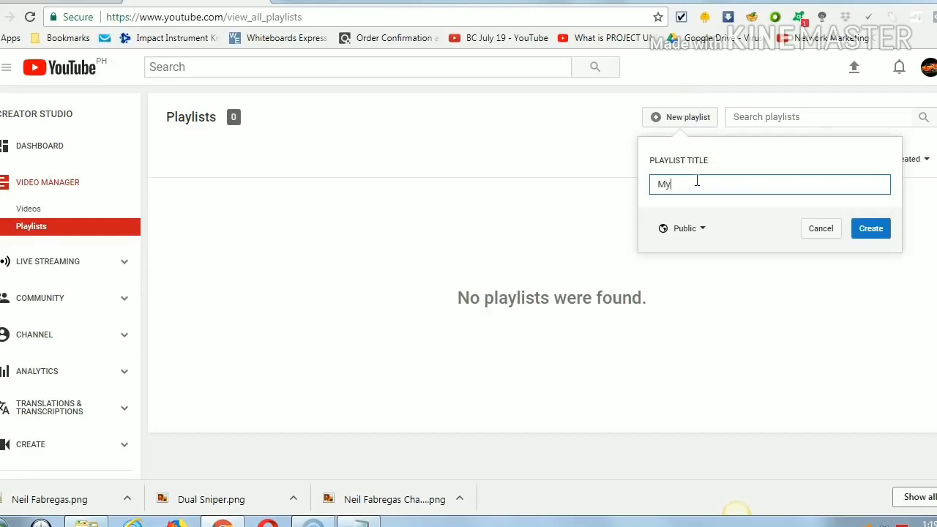
pyautogui.press('BackSpace')
pyautogui.press('BackSpace')
pyautogui.write('Profit Builder Tutorials')
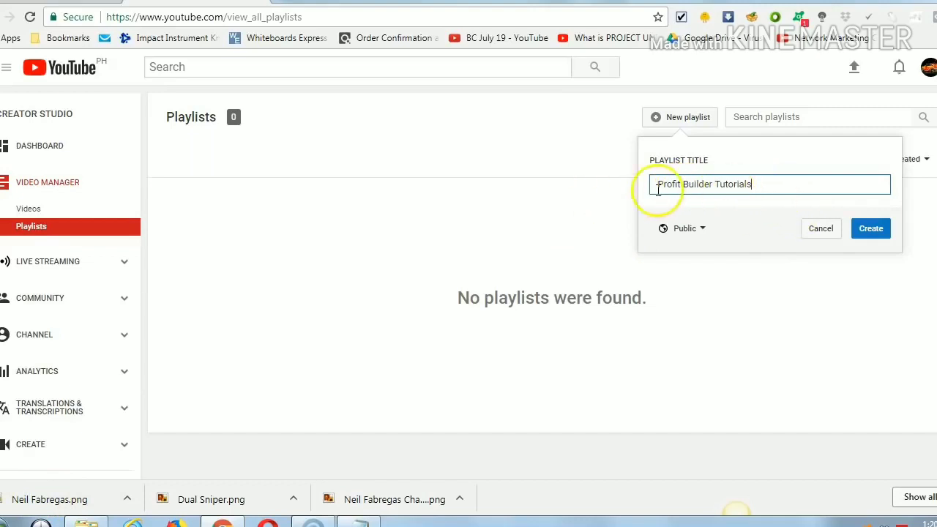
pyautogui.click(702, 230)
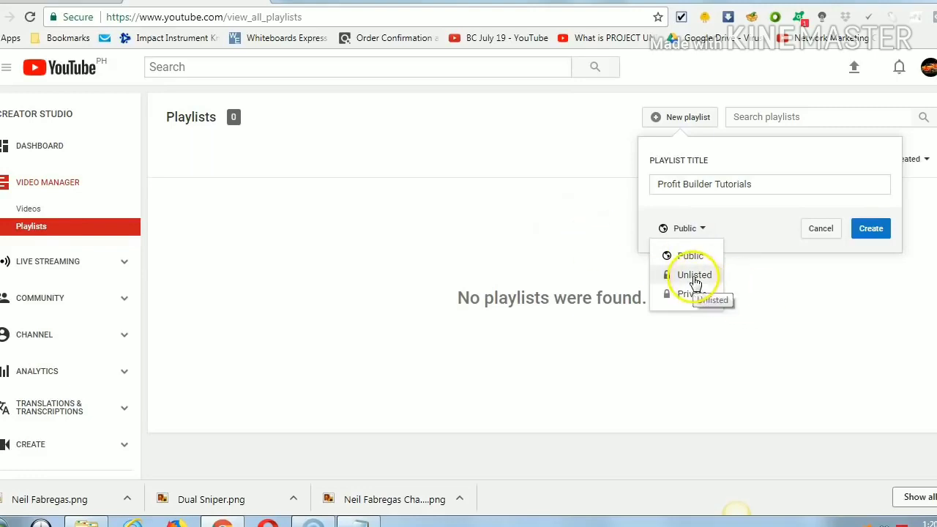
pyautogui.click(542, 221)
# Set the Profit Builder Tutorials playlist to Unlisted, create it, and open its edit page.
pyautogui.click(709, 122)
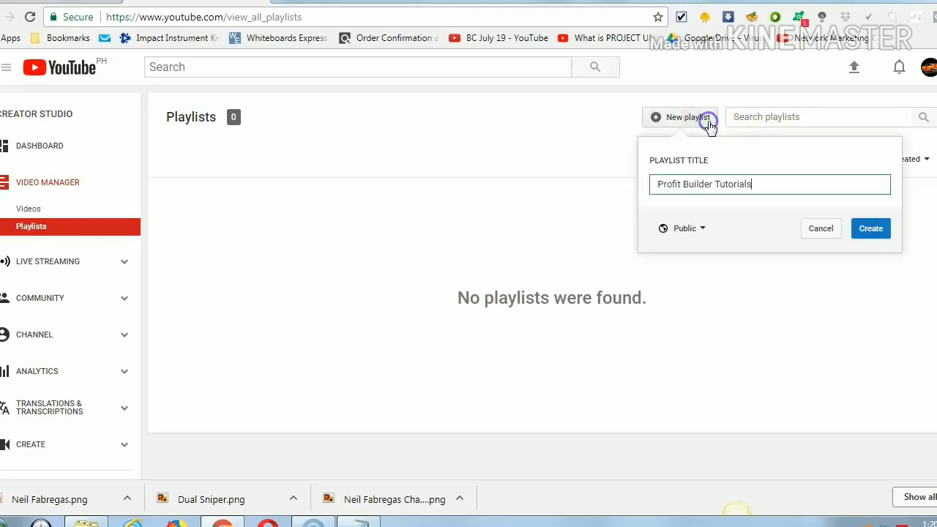
pyautogui.click(685, 230)
pyautogui.click(686, 275)
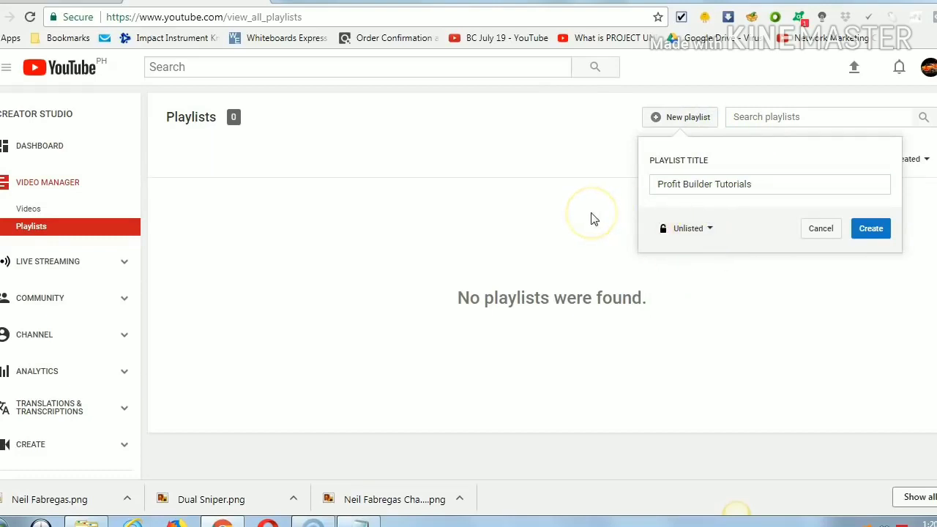
pyautogui.moveTo(818, 282); pyautogui.dragTo(859, 290)
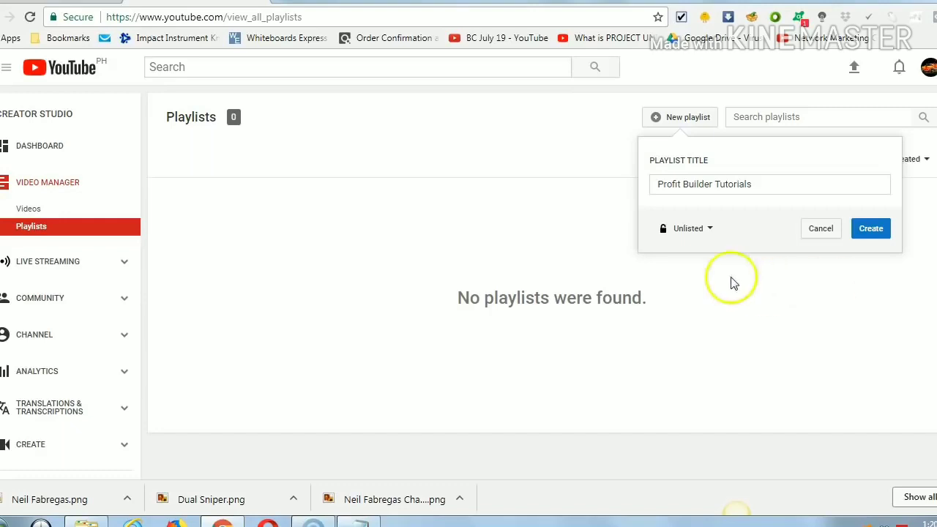
pyautogui.click(785, 183)
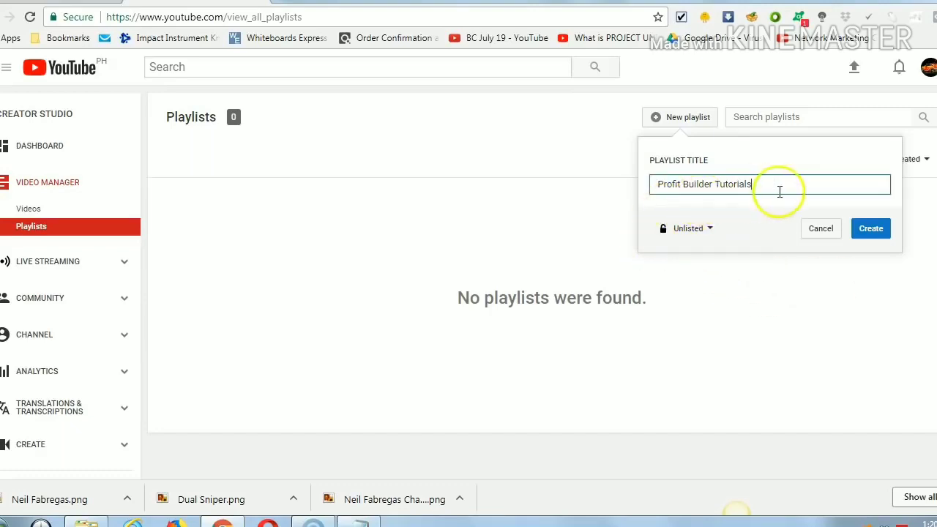
pyautogui.click(872, 228)
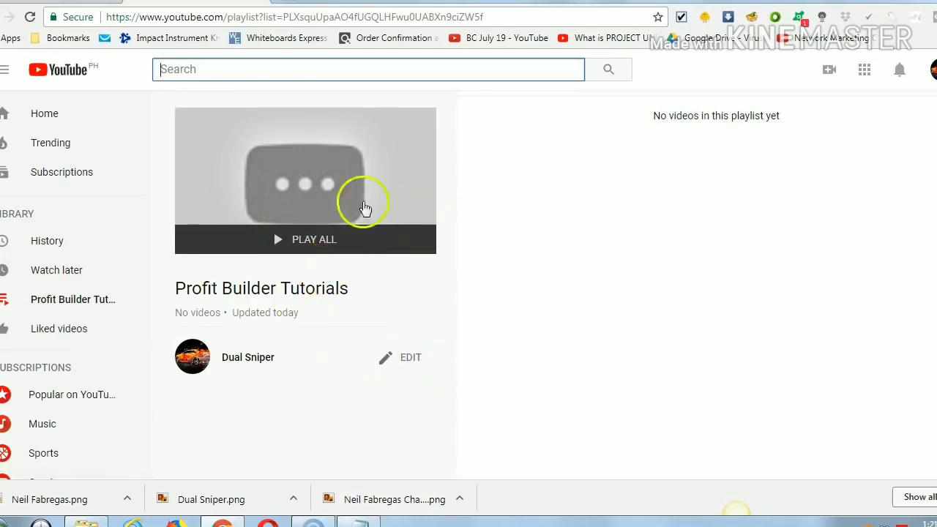
pyautogui.click(407, 358)
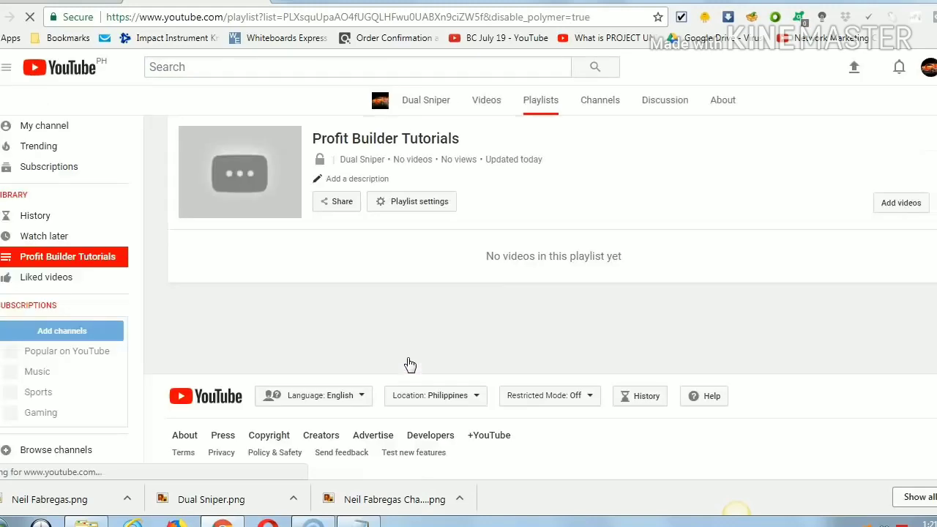